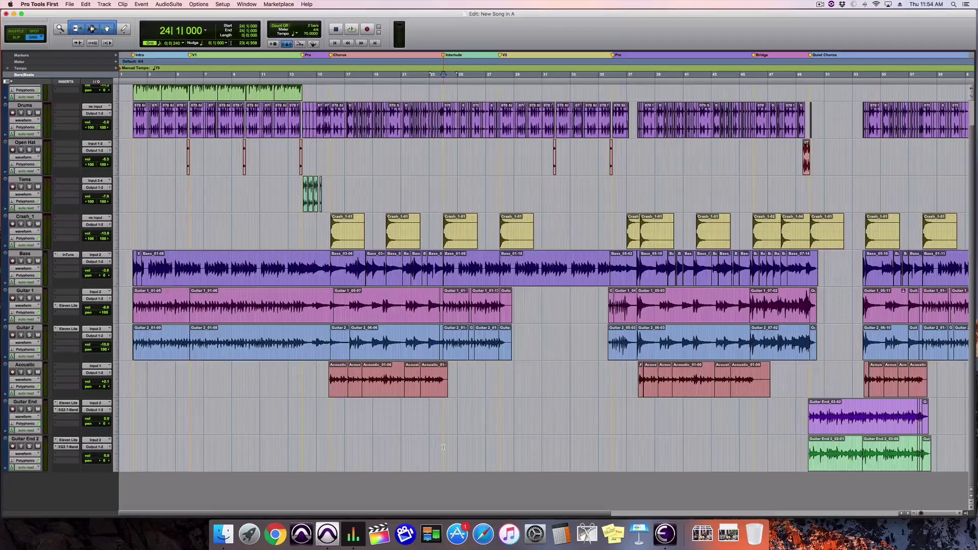
# Step: Play the song from bar 27 on the Guitar End 2 track, then stop playback
pyautogui.click(443, 447)
pyautogui.click(487, 447)
pyautogui.press('space')
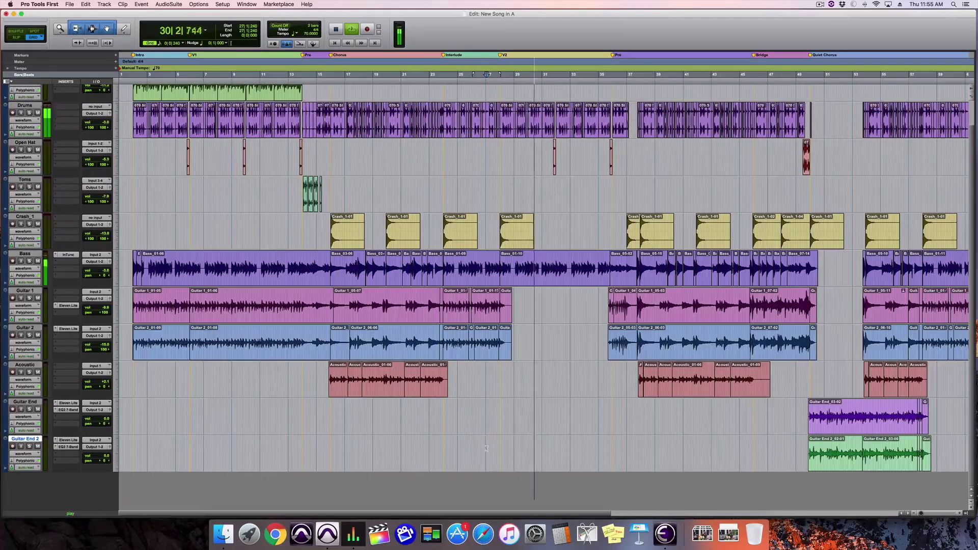
pyautogui.press('space')
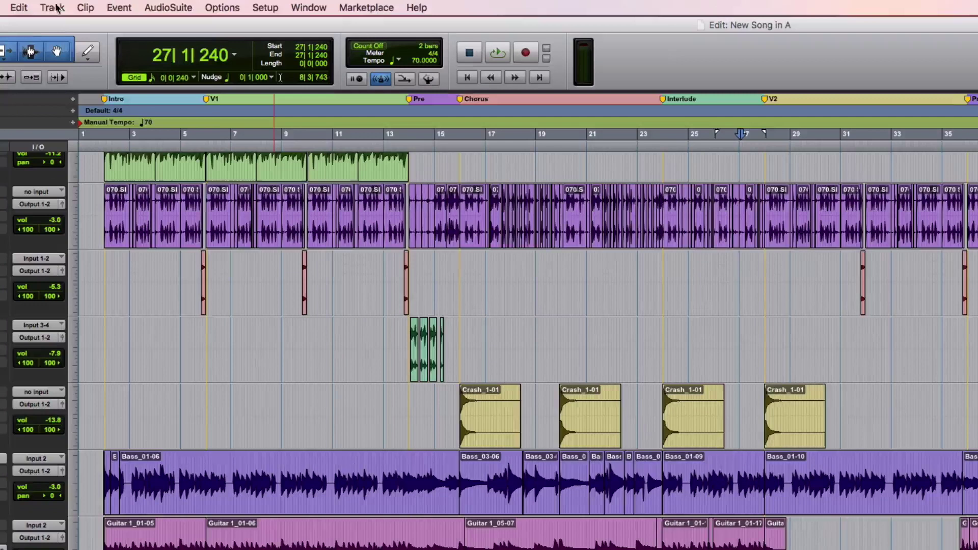
# Step: Create 1 stereo instrument track via Track > New and name it E Piano
pyautogui.click(104, 4)
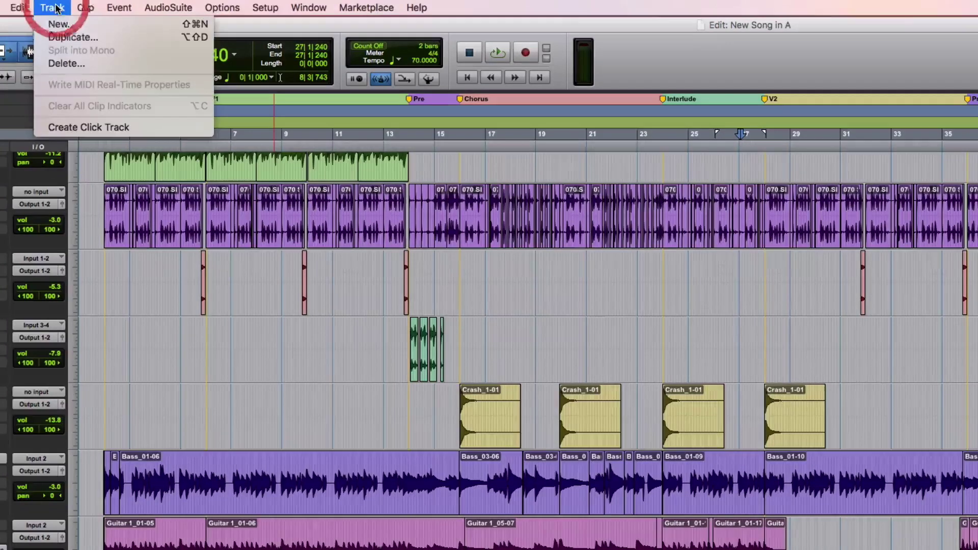
pyautogui.click(64, 24)
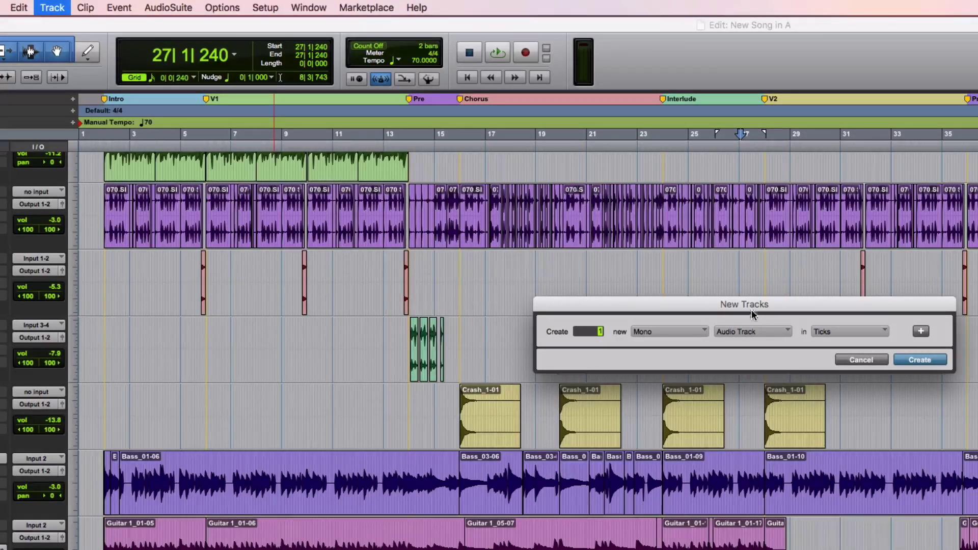
pyautogui.click(751, 331)
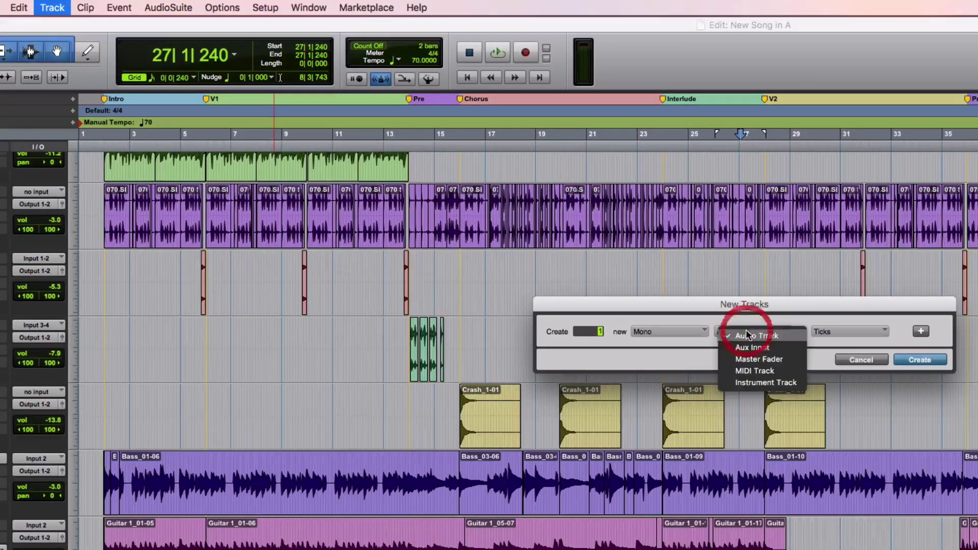
pyautogui.click(768, 386)
pyautogui.click(694, 331)
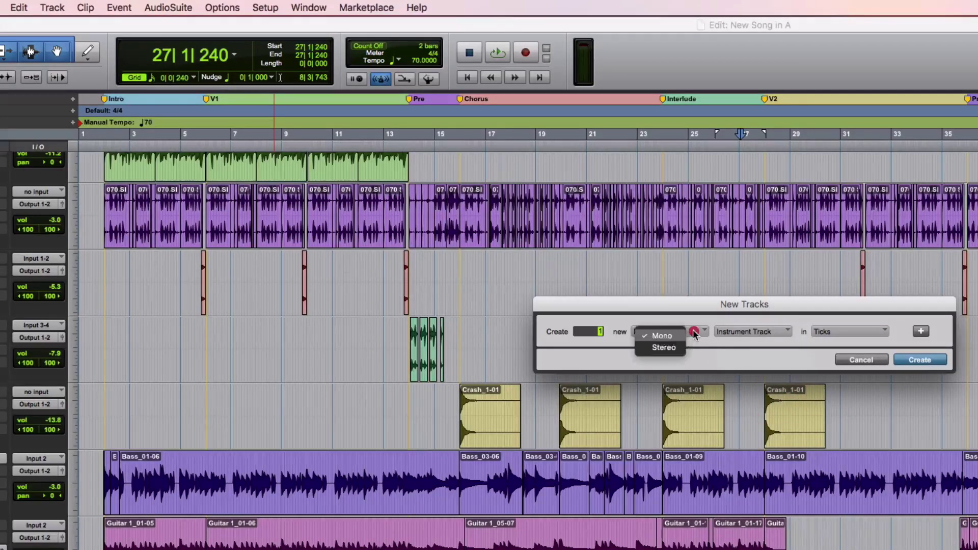
pyautogui.click(671, 348)
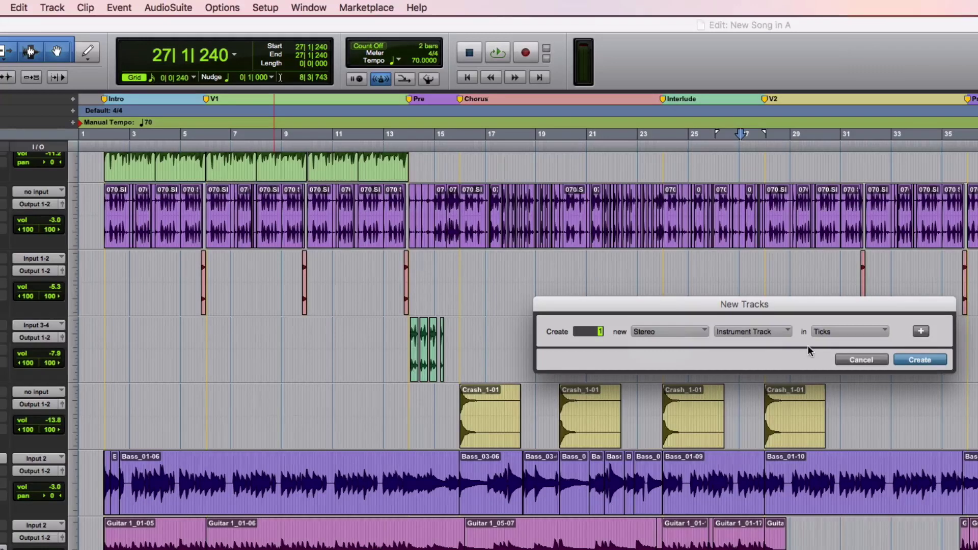
pyautogui.click(919, 359)
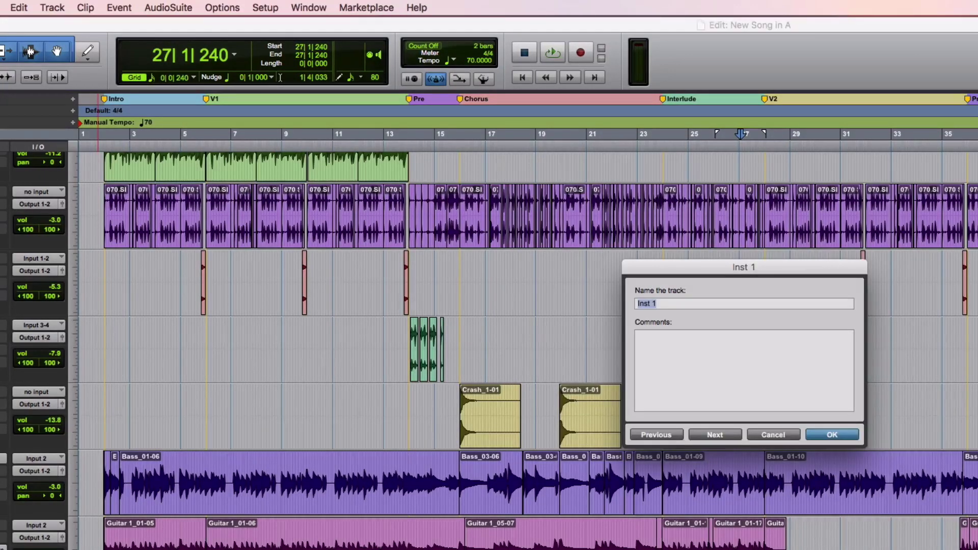
pyautogui.write('E Piano')
pyautogui.press('Return')
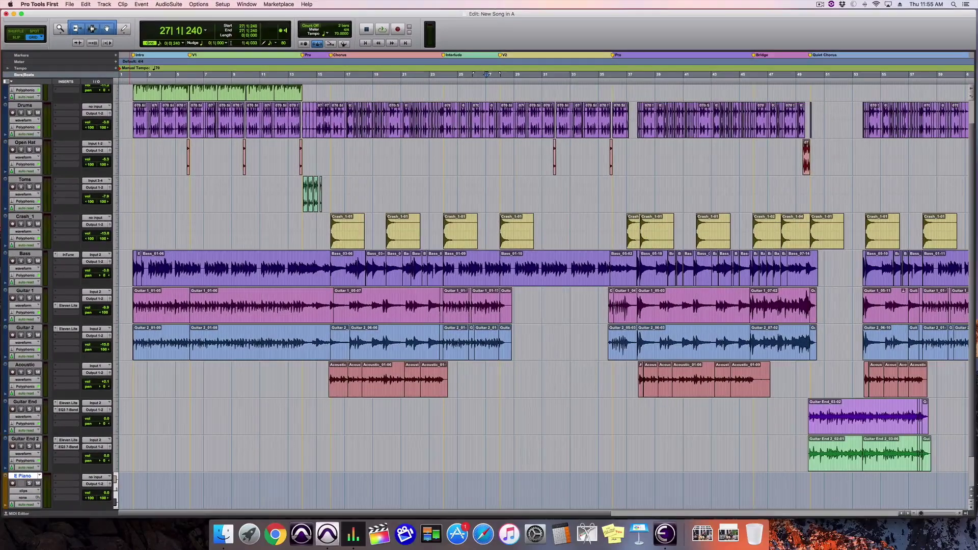
# Step: Insert the Xpand!2 stereo instrument on E Piano's first insert slot and record-arm the track
pyautogui.click(65, 478)
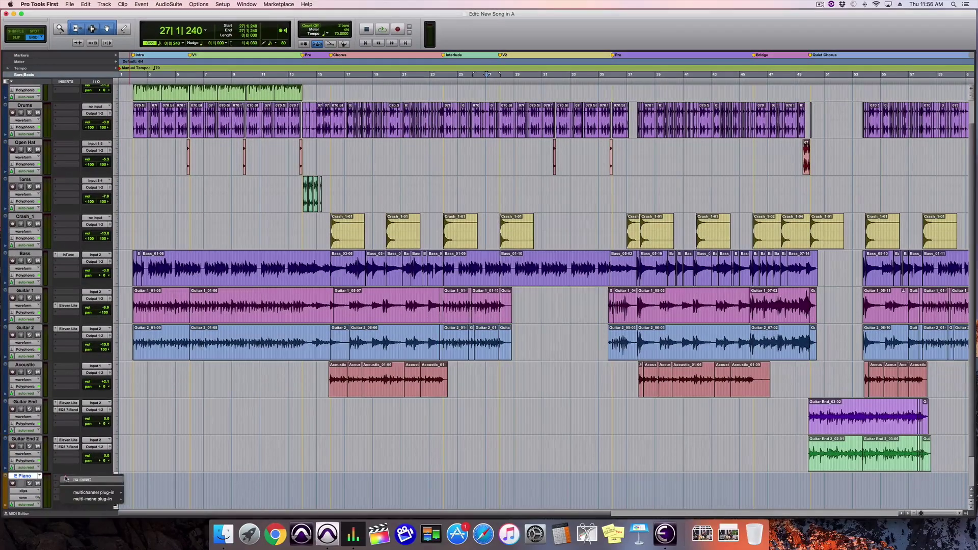
pyautogui.moveTo(81, 492)
pyautogui.moveTo(149, 499)
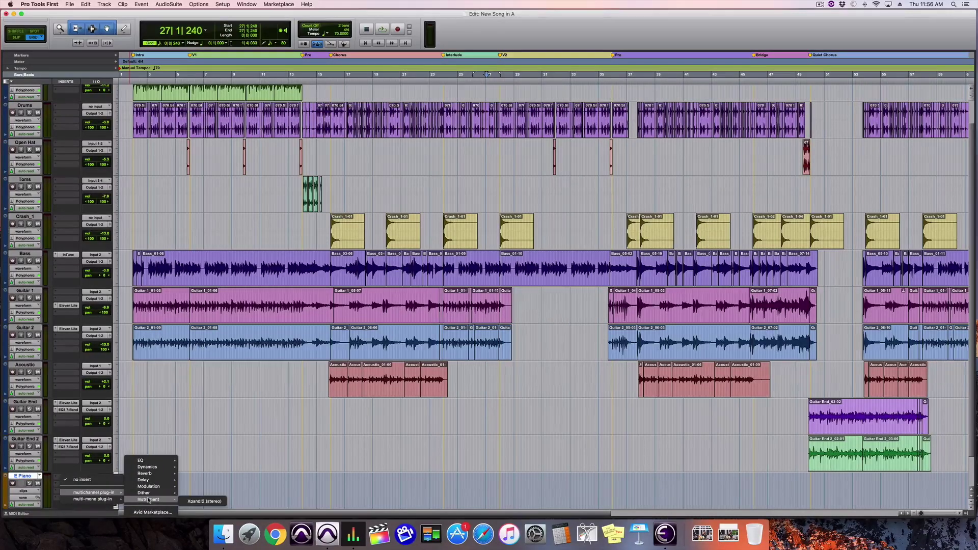
pyautogui.click(216, 501)
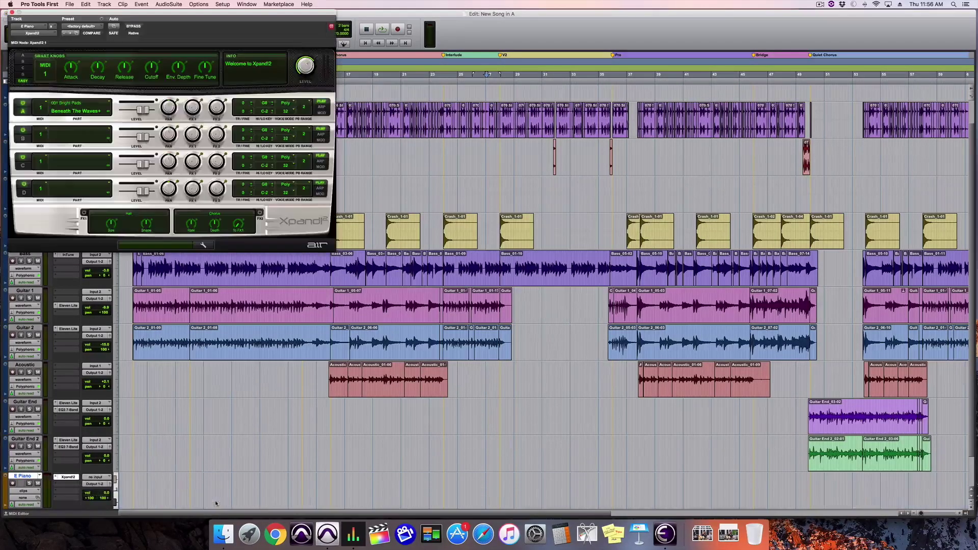
pyautogui.click(13, 484)
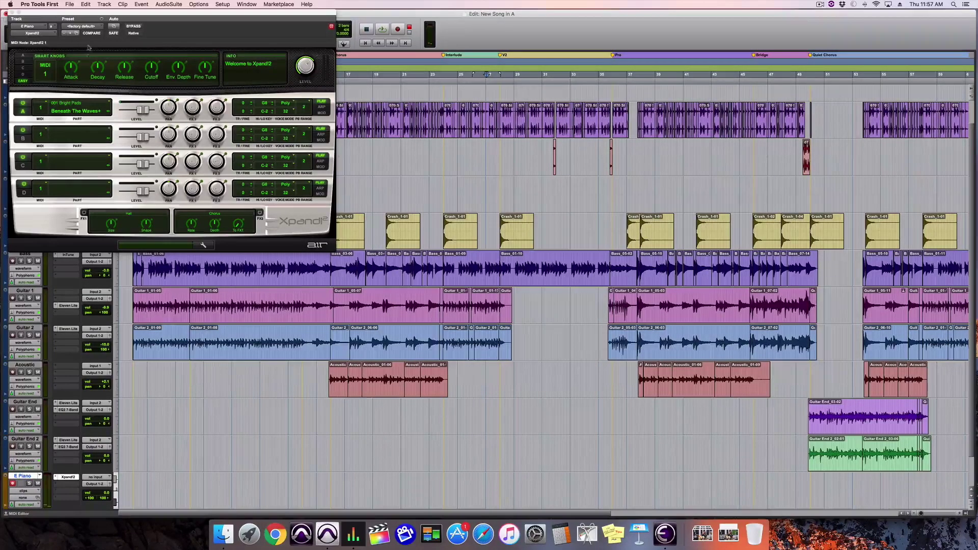
# Step: Load Xpand!2's '+02 Mark 2 Tremolo' preset from 14 E Pianos + Clav, then set E Piano's record start
pyautogui.click(91, 26)
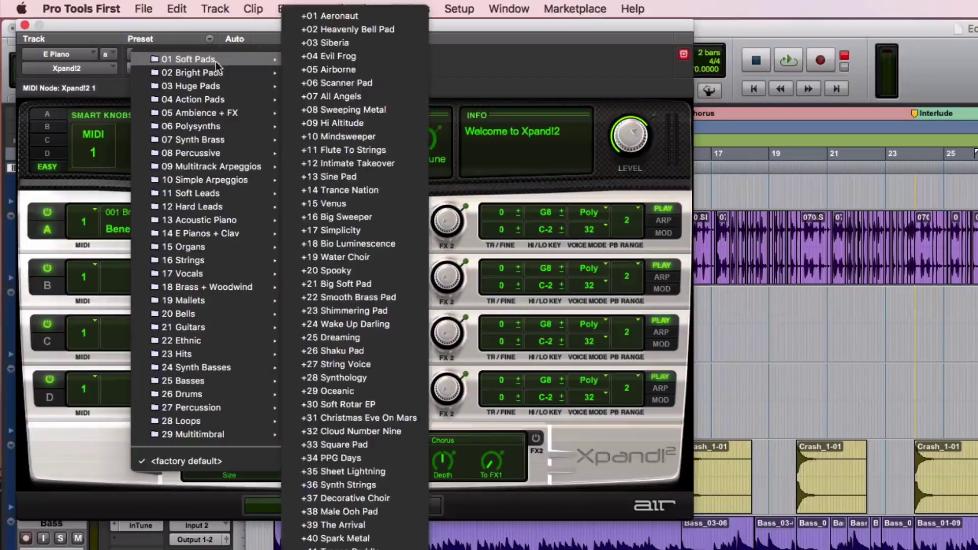
pyautogui.moveTo(231, 77)
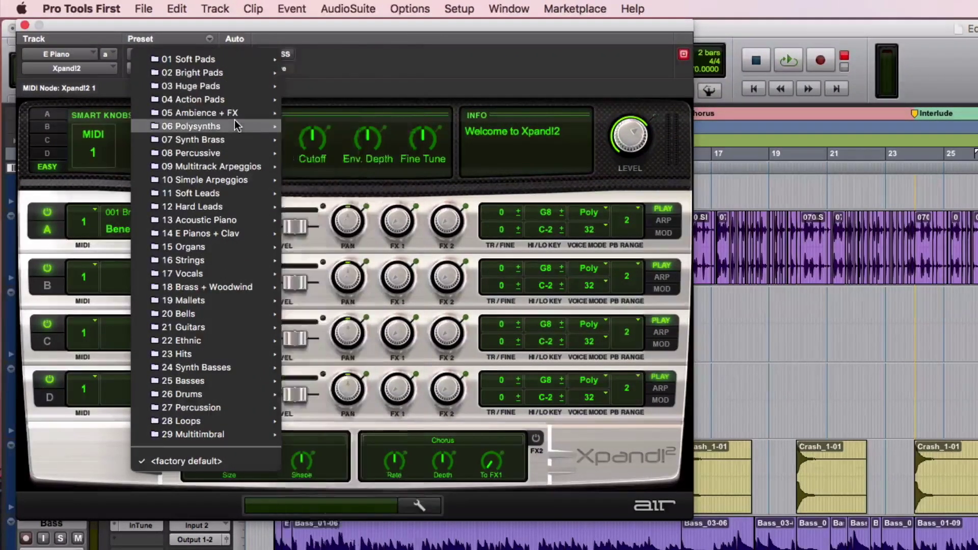
pyautogui.moveTo(234, 122)
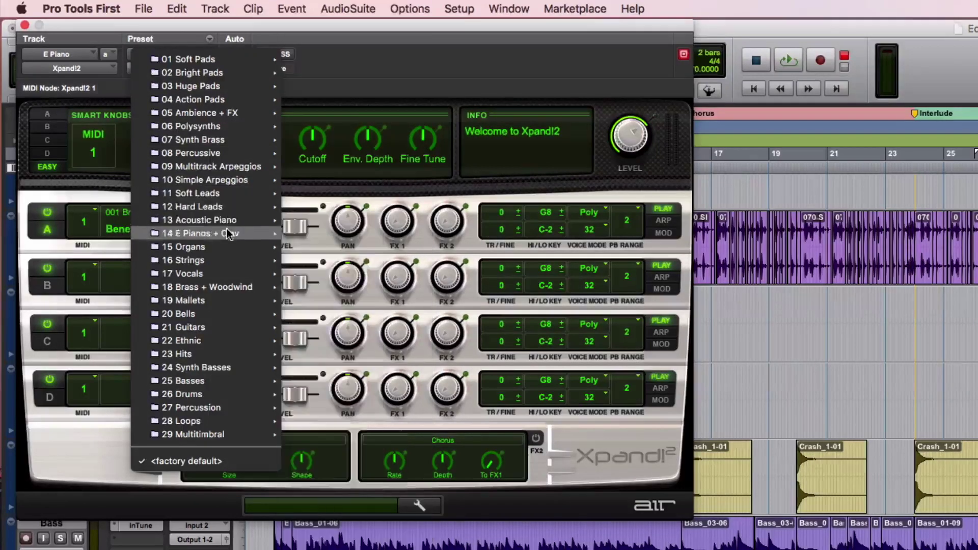
pyautogui.moveTo(228, 234)
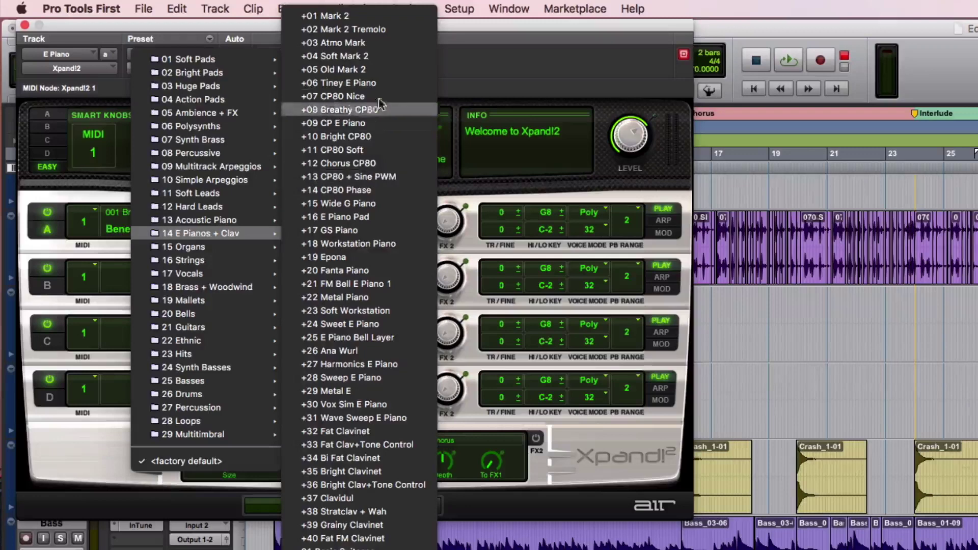
pyautogui.click(387, 29)
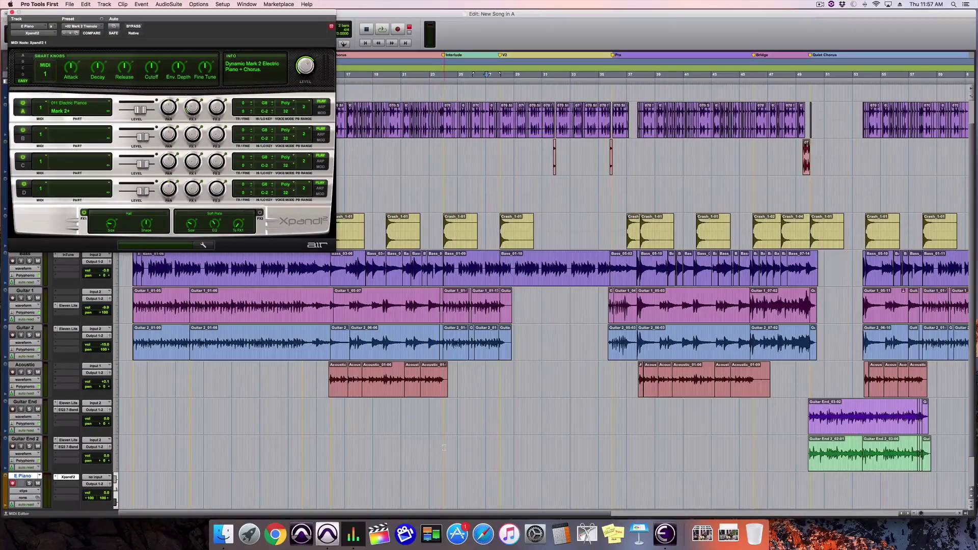
pyautogui.click(444, 485)
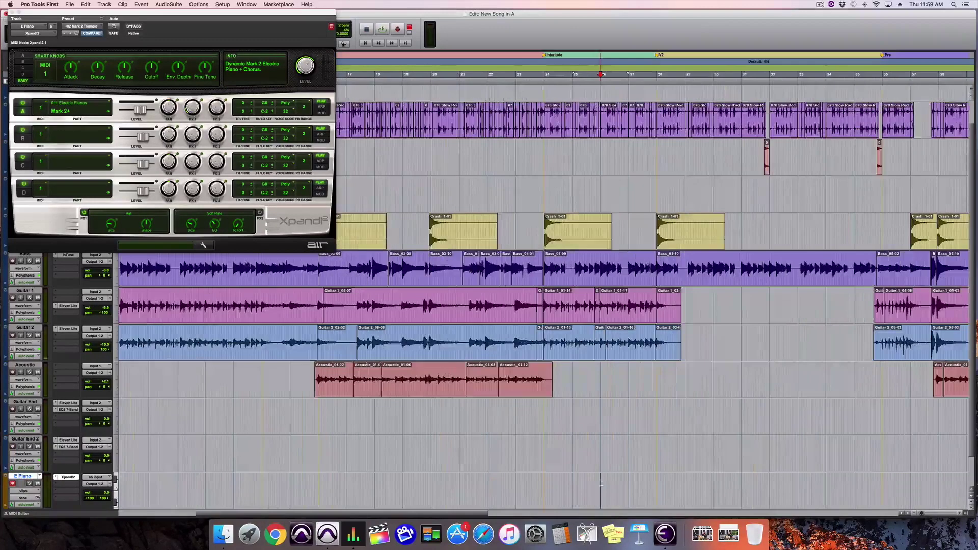
# Step: Record a MIDI keyboard part on the armed E Piano track, then stop
pyautogui.press('super+space')
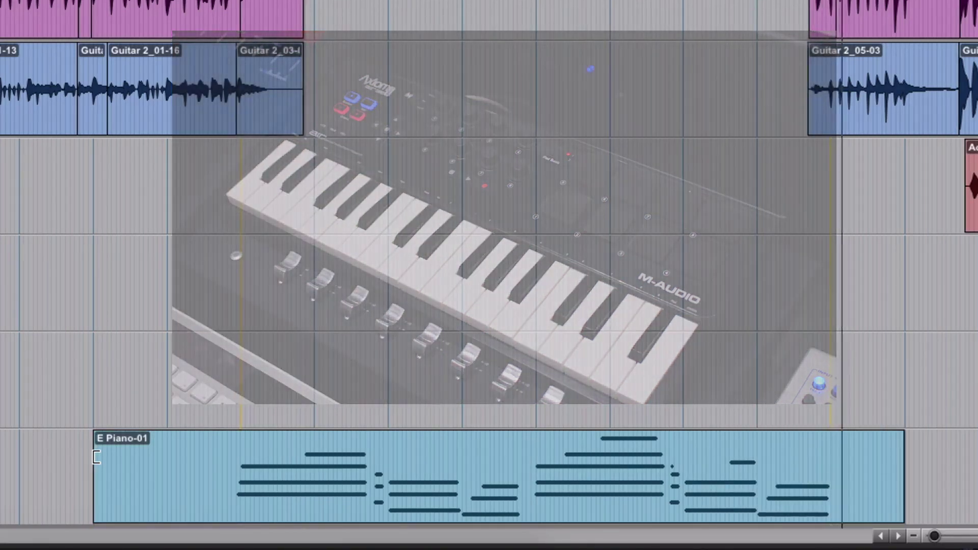
pyautogui.press('space')
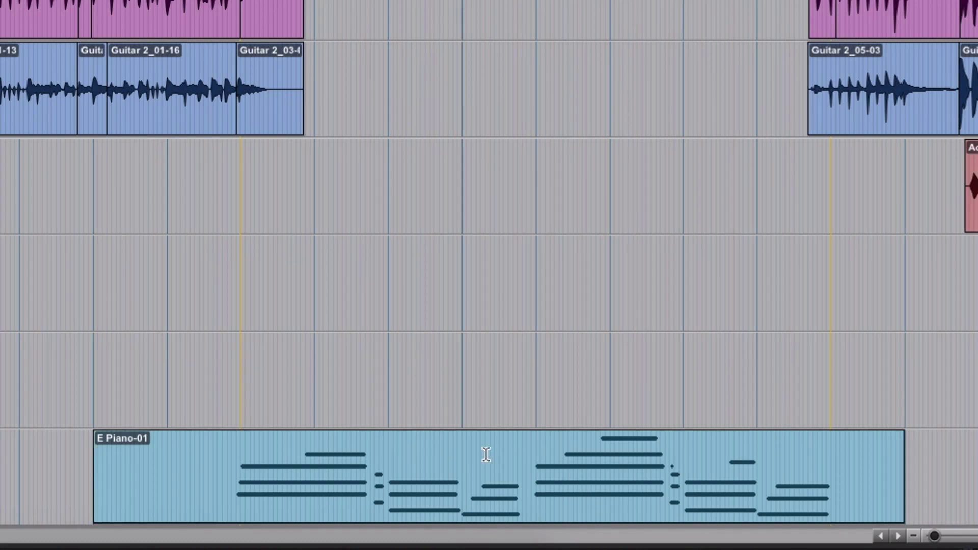
# Step: Open the E Piano-01 clip in the MIDI editor, deselect notes, and audition the recorded part
pyautogui.doubleClick(530, 506)
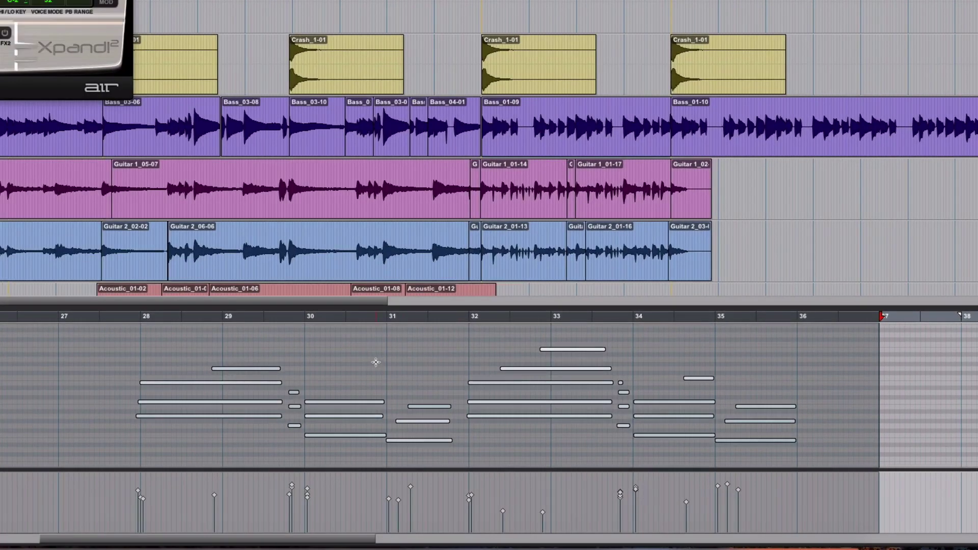
pyautogui.click(376, 362)
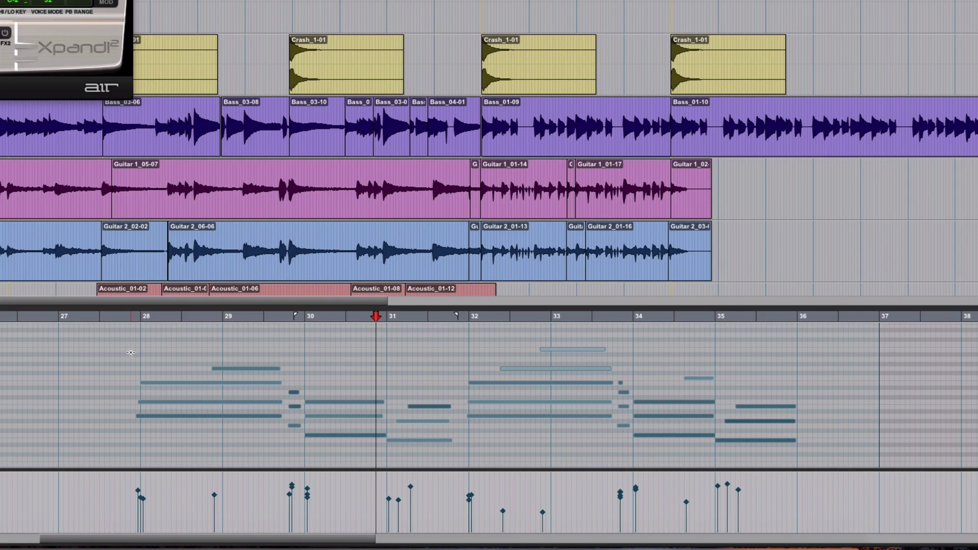
pyautogui.press('space')
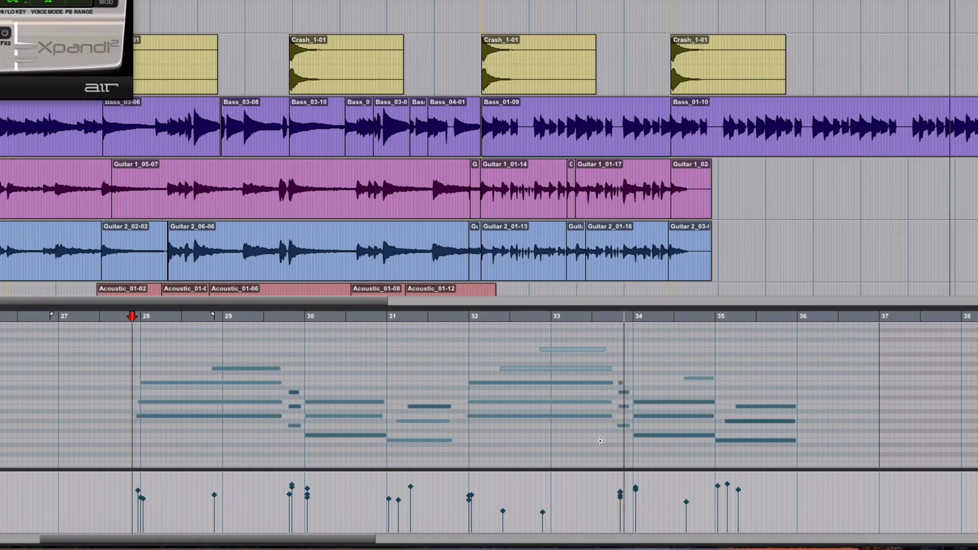
pyautogui.press('space')
# Step: Add a short note just before bar 34, play the passage, and move playback start to bar 32
pyautogui.click(621, 386)
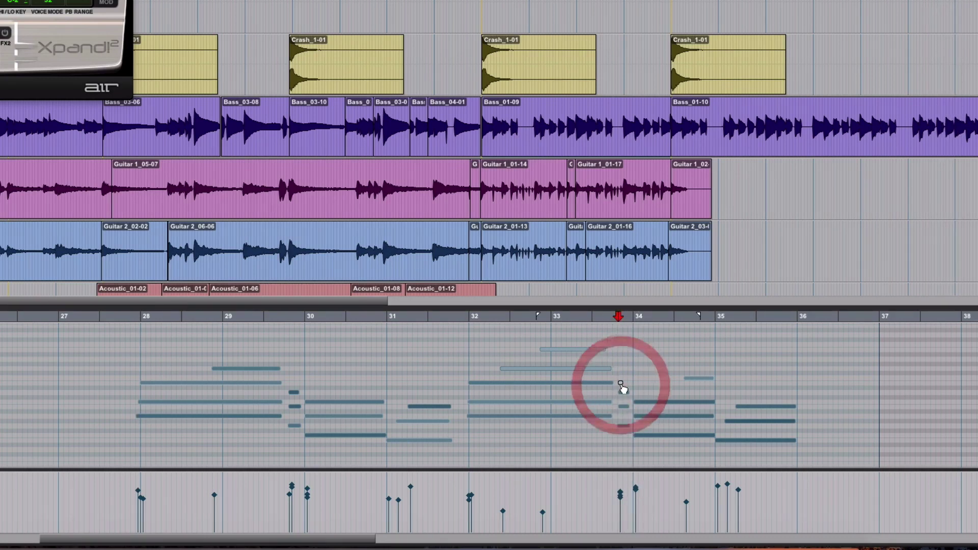
pyautogui.click(584, 451)
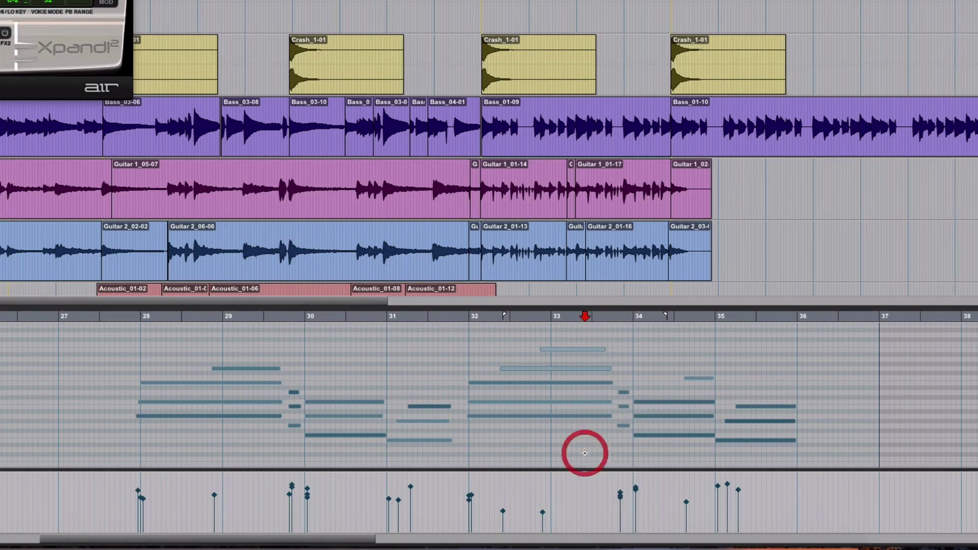
pyautogui.press('space')
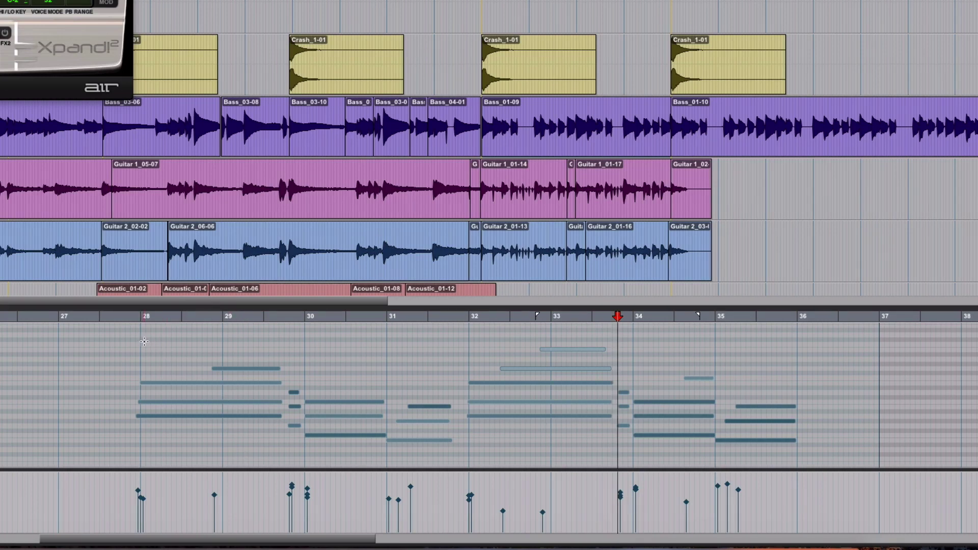
pyautogui.click(478, 345)
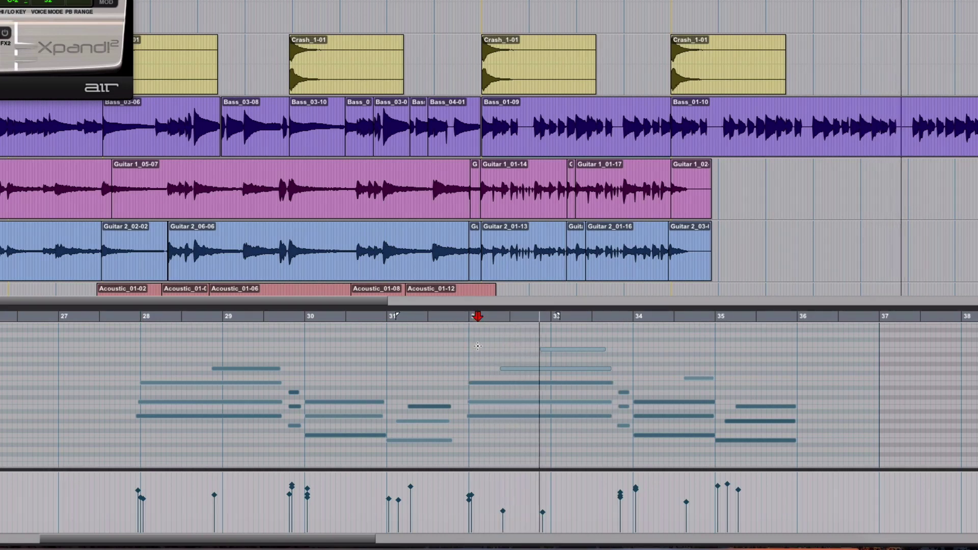
pyautogui.press('space')
pyautogui.click(560, 353)
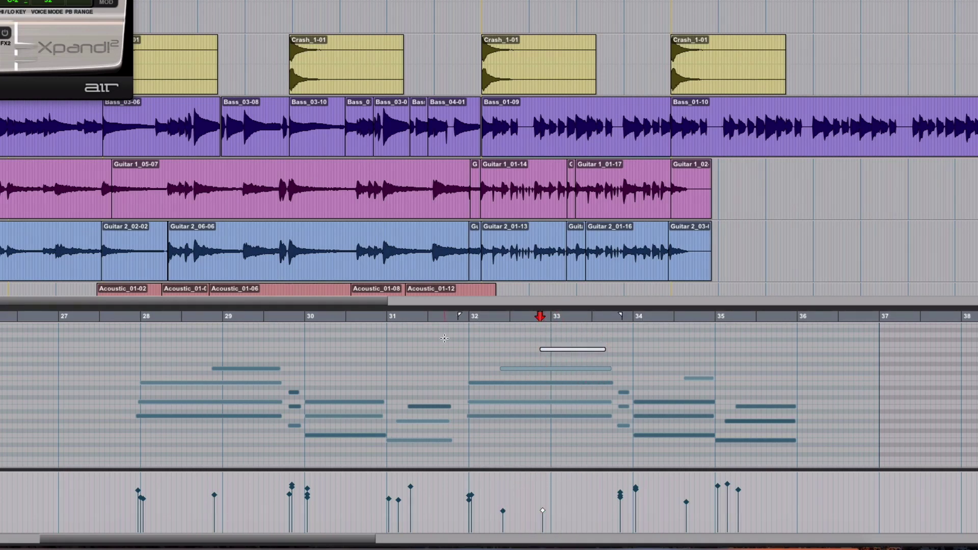
pyautogui.click(461, 345)
pyautogui.press('space')
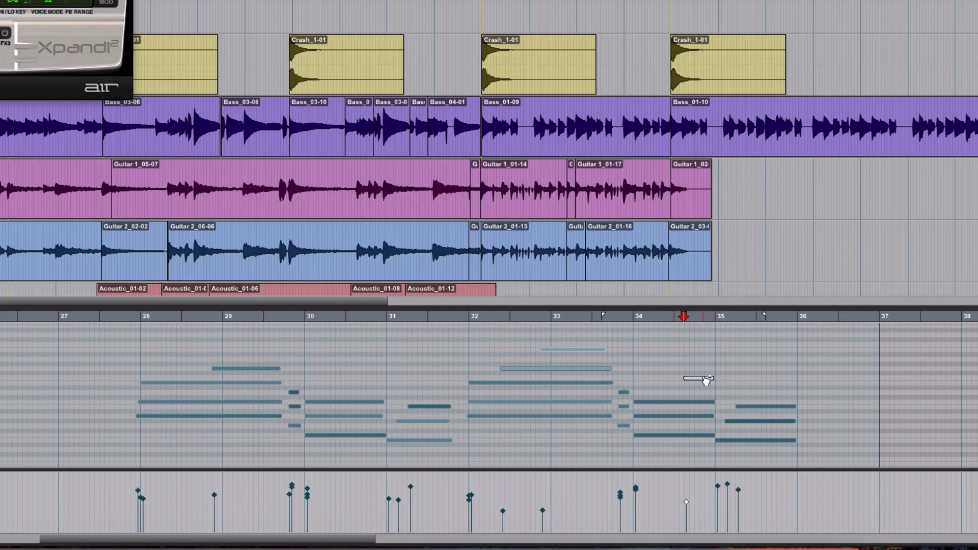
# Step: Move the short note to start on bar 35, extend it to bar 36, then deselect it
pyautogui.click(742, 383)
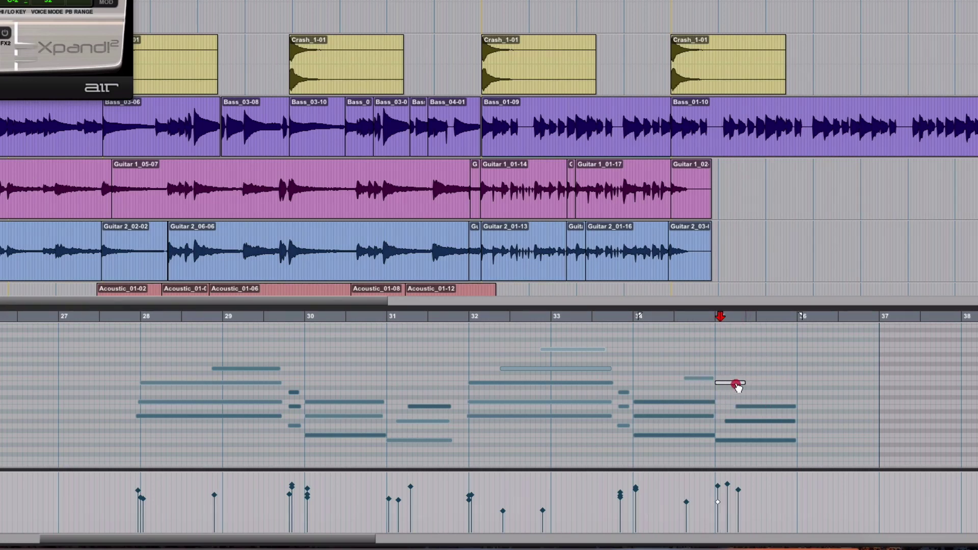
pyautogui.click(739, 385)
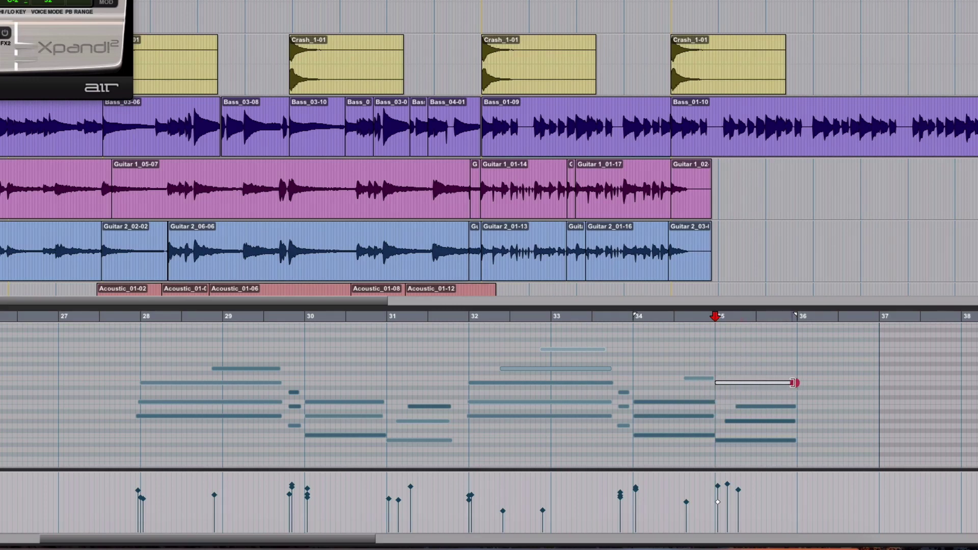
pyautogui.click(645, 385)
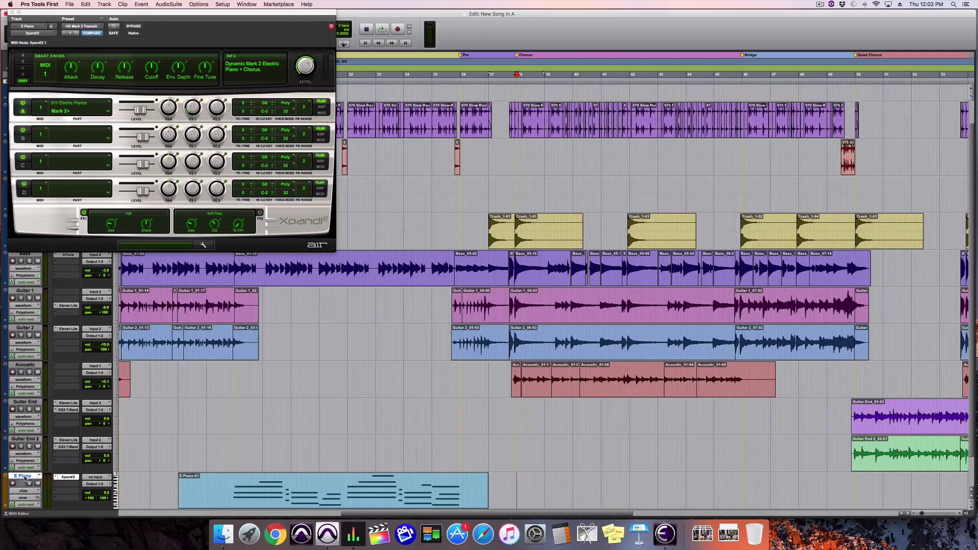
# Step: Create a new stereo instrument track named Organ
pyautogui.scroll(-2, 25, 478)
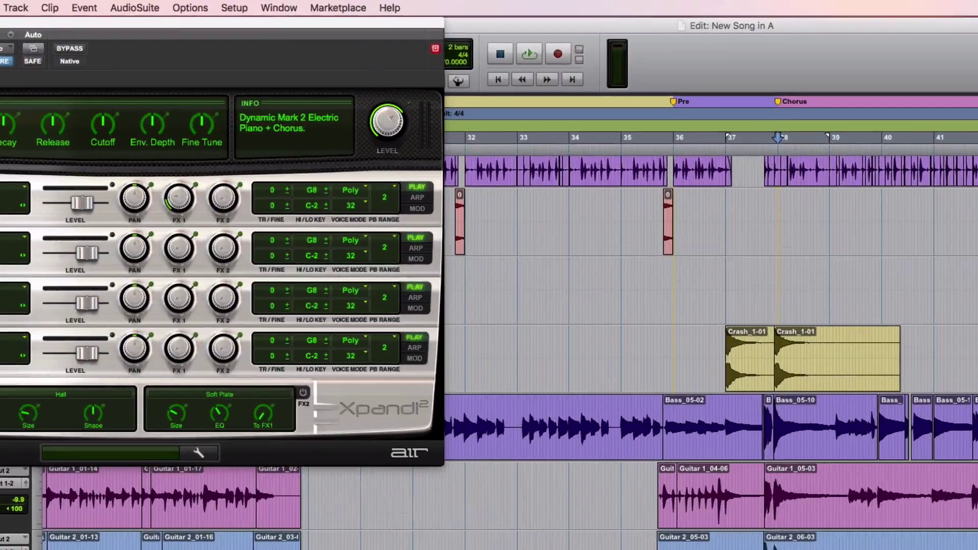
pyautogui.click(20, 7)
pyautogui.click(28, 23)
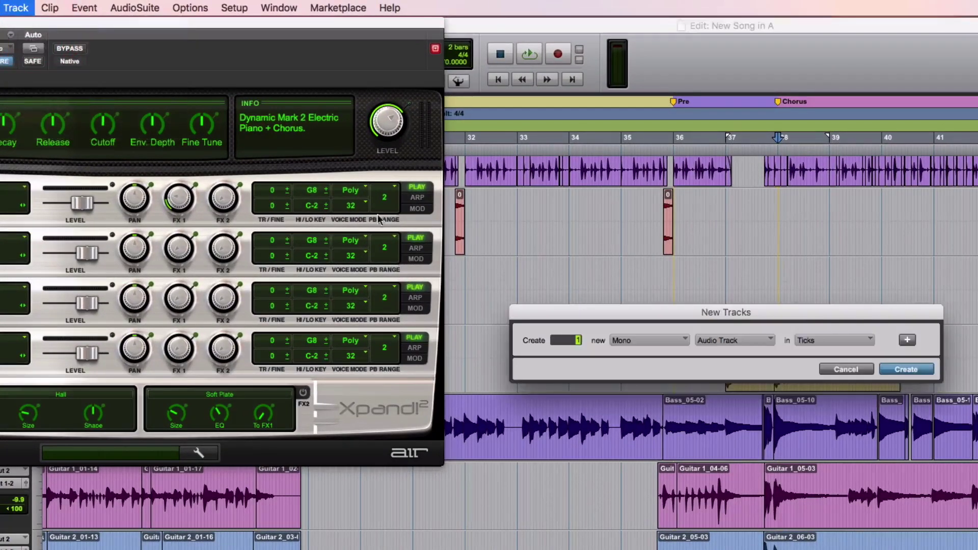
pyautogui.click(681, 340)
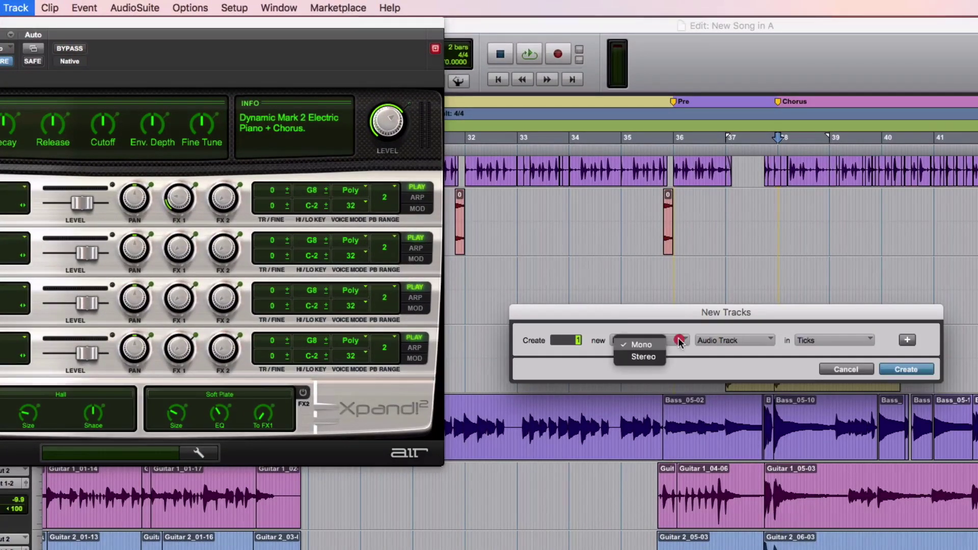
pyautogui.click(655, 357)
pyautogui.click(732, 342)
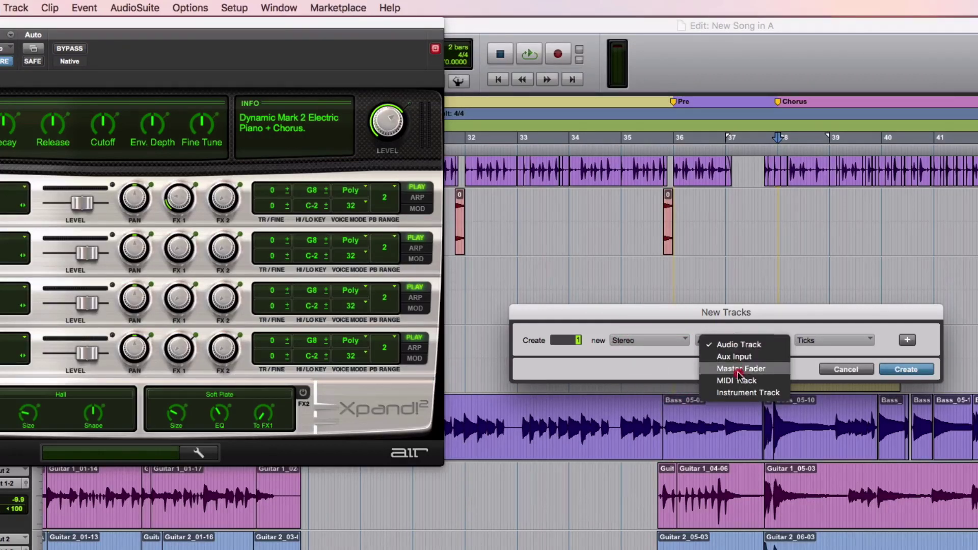
pyautogui.click(745, 393)
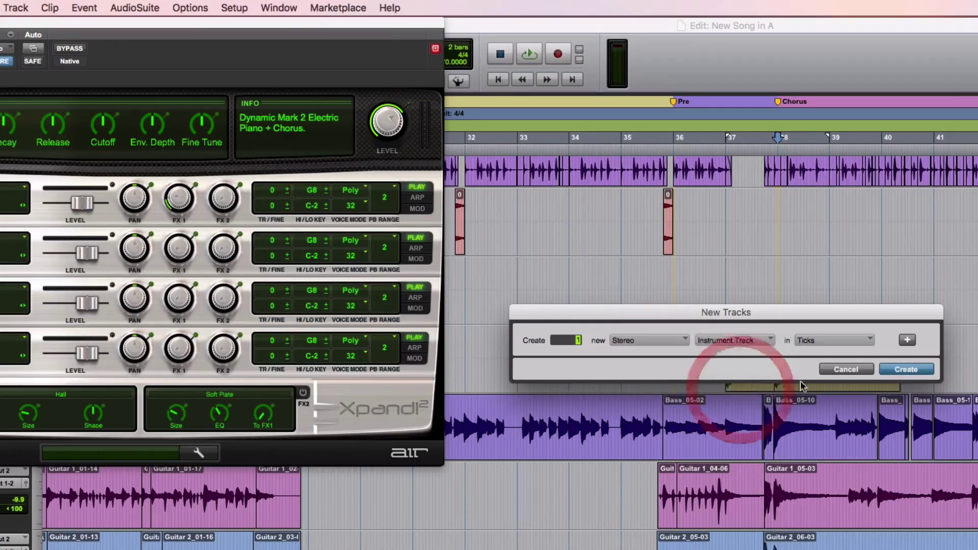
pyautogui.click(906, 369)
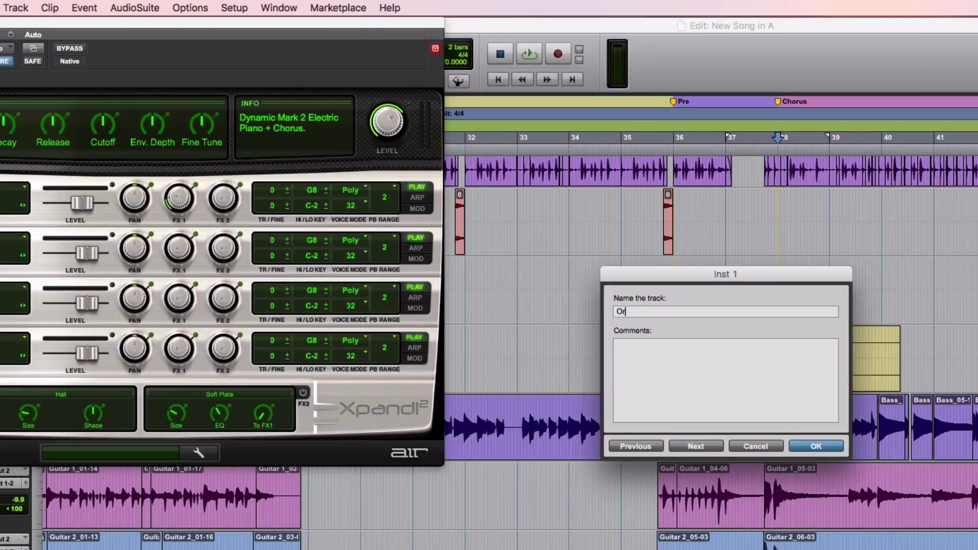
pyautogui.press('Return')
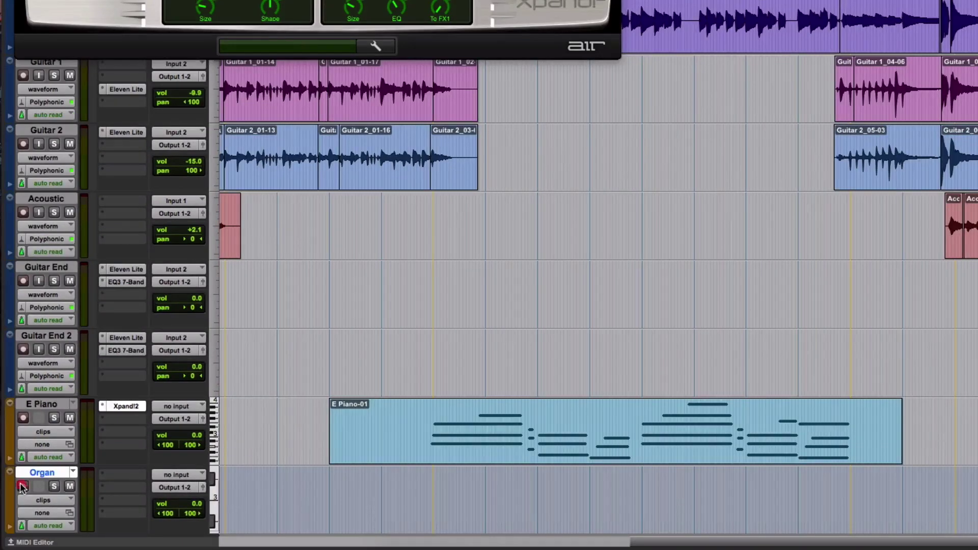
# Step: Disarm Organ, copy E Piano's Xpand!2 onto it, and open its plug-in window
pyautogui.click(22, 487)
pyautogui.moveTo(131, 410); pyautogui.dragTo(132, 478)
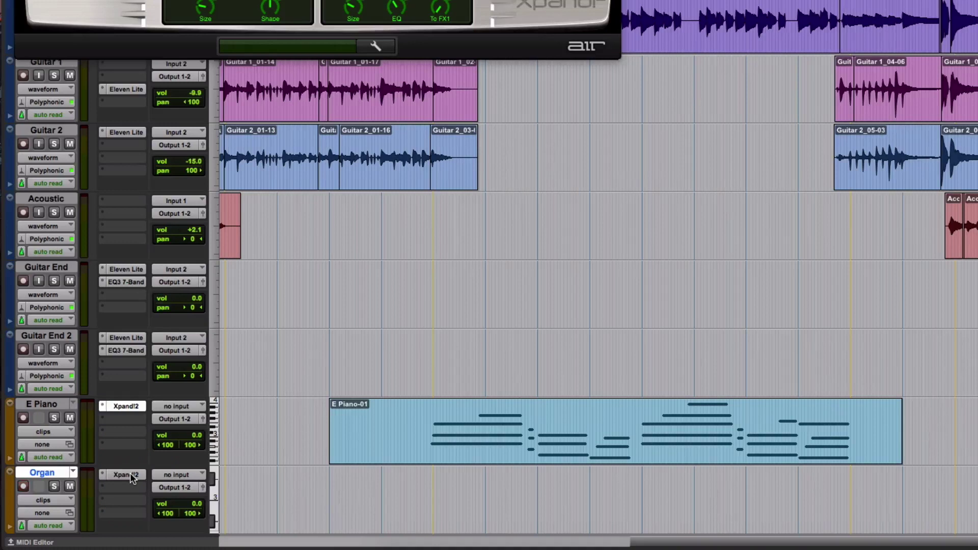
pyautogui.click(132, 477)
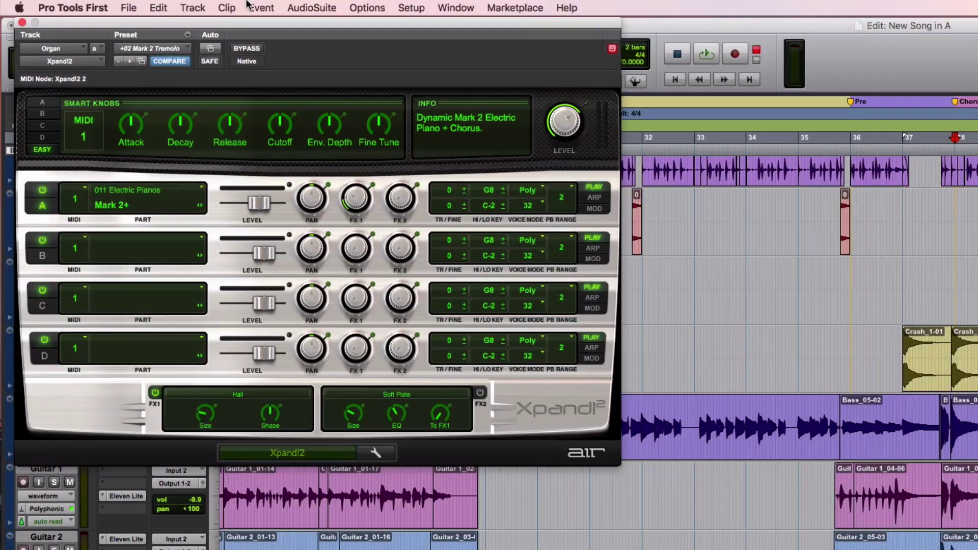
# Step: Try the Rock Warm Fuzzy organ preset, then settle on '07 Kick Me' for Organ's Xpand!2
pyautogui.click(155, 44)
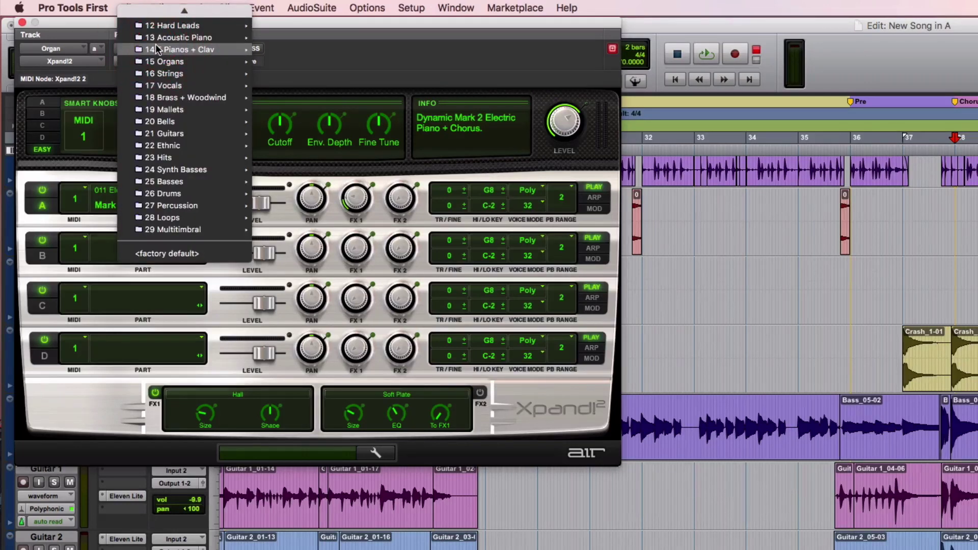
pyautogui.moveTo(192, 60)
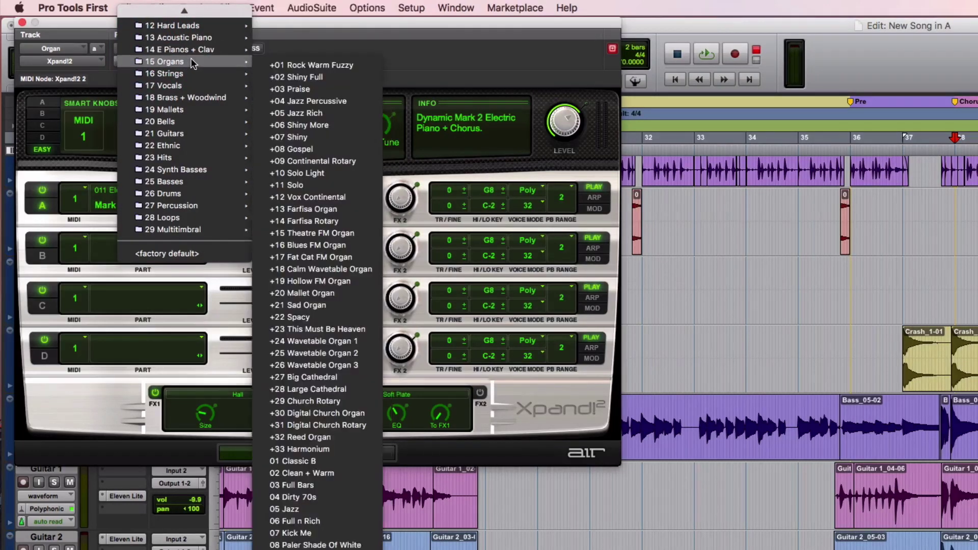
pyautogui.click(302, 66)
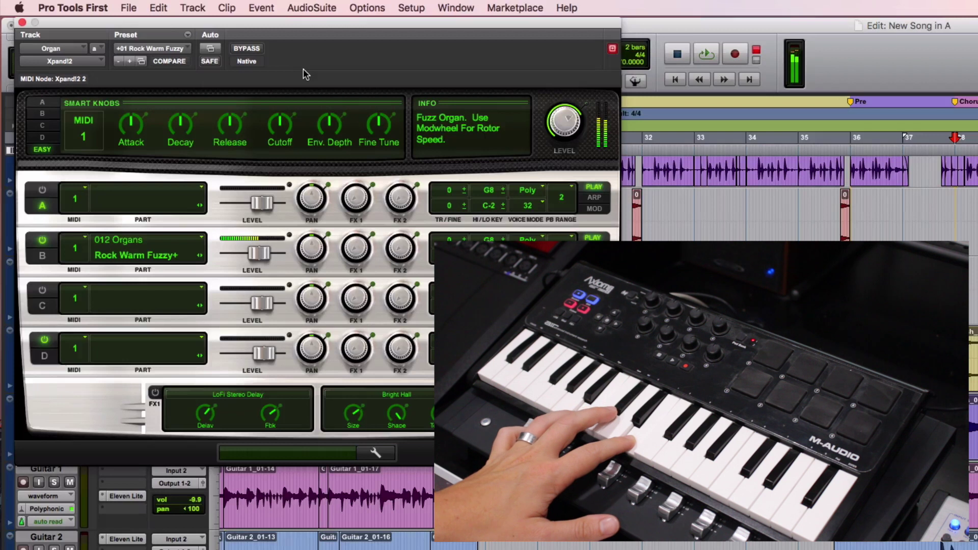
pyautogui.click(184, 48)
pyautogui.moveTo(204, 50)
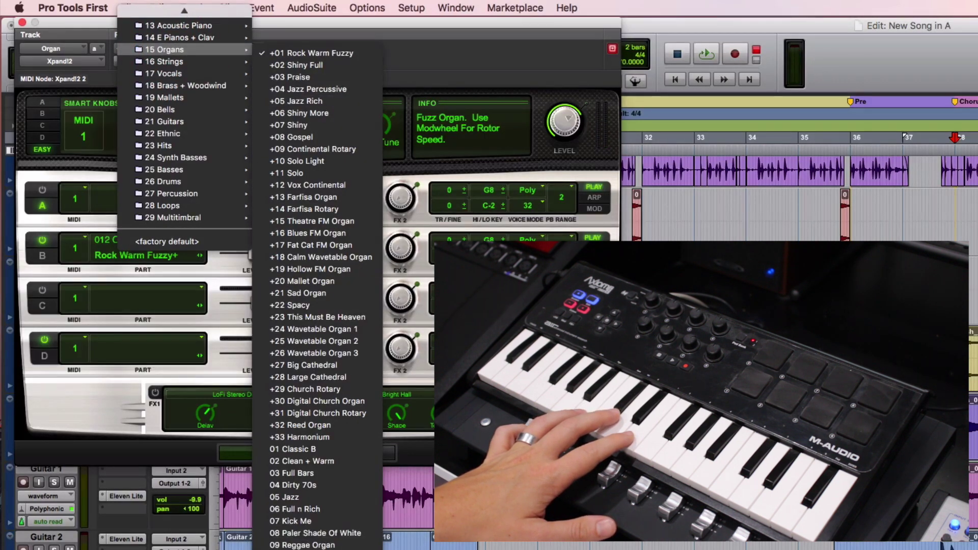
pyautogui.click(324, 521)
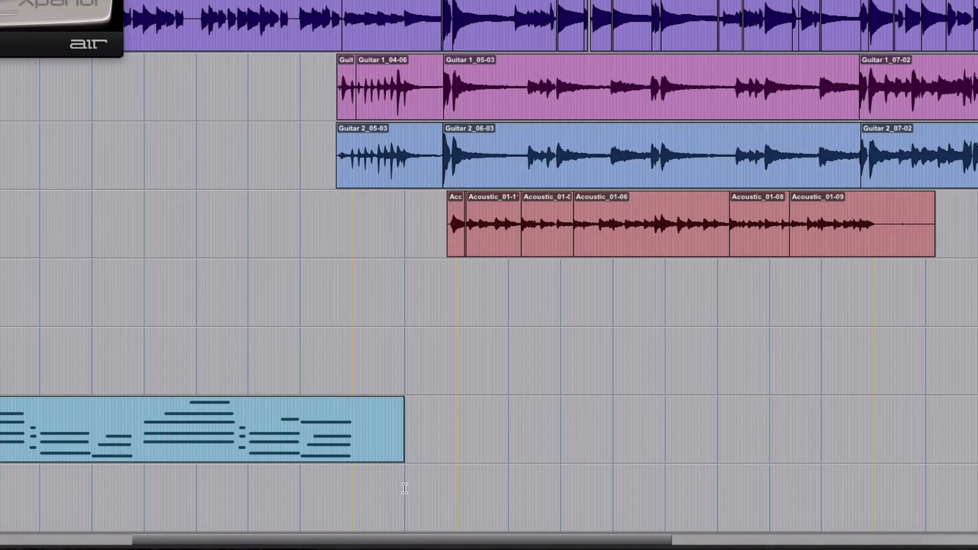
# Step: Place the insertion point on the Organ track where the Organ-01 recording will start
pyautogui.click(353, 489)
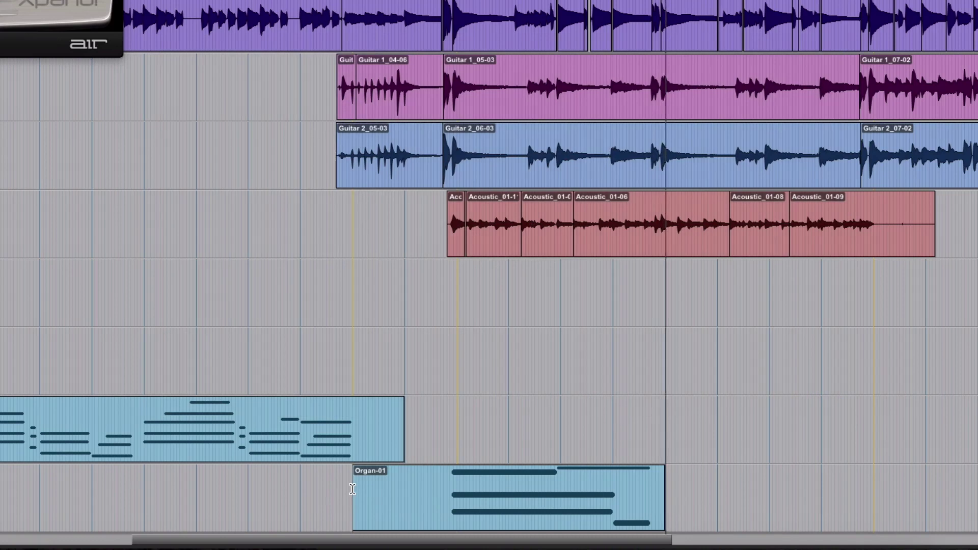
# Step: Open Organ-01 in the MIDI Editor and trim the late note start near bar 38
pyautogui.doubleClick(594, 511)
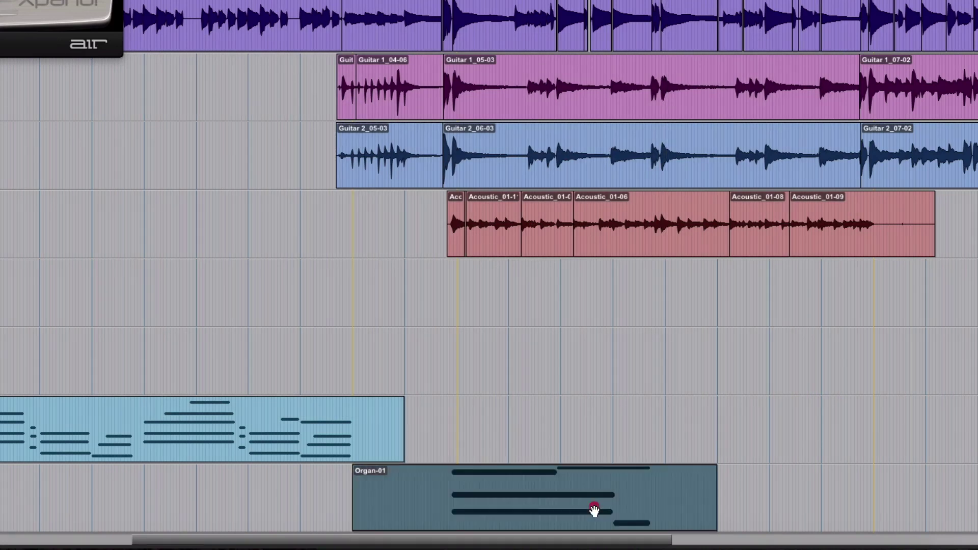
pyautogui.click(395, 424)
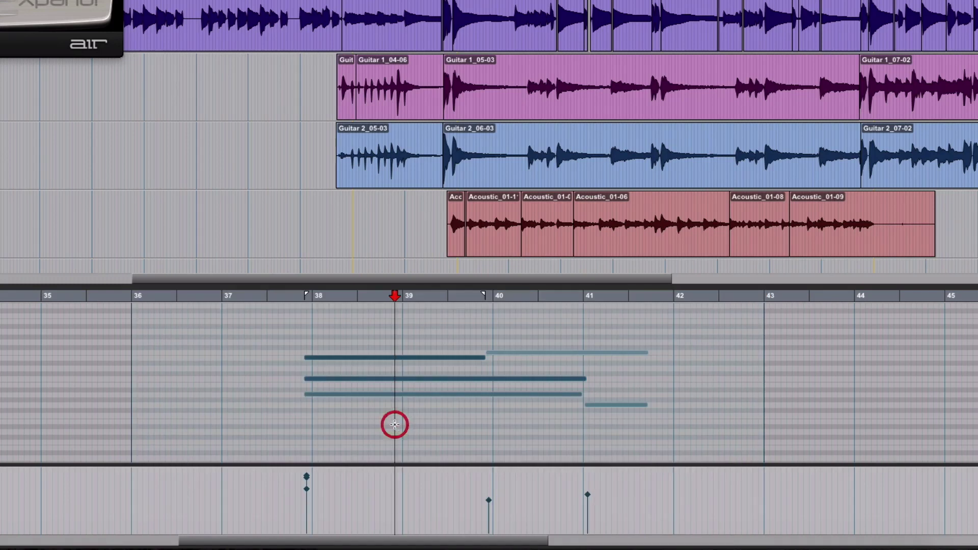
pyautogui.click(287, 344)
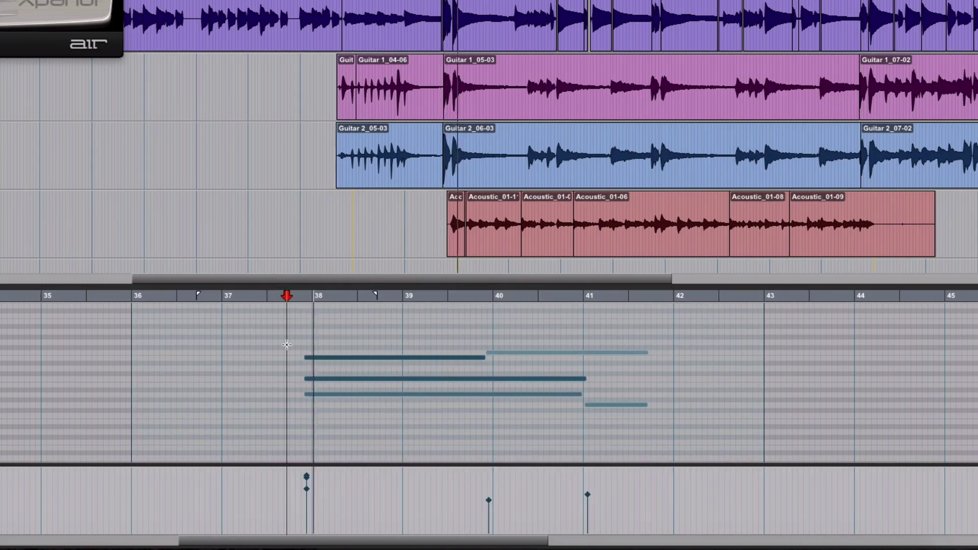
pyautogui.hotkey('ctrl', ']')
pyautogui.hotkey('ctrl', ']')
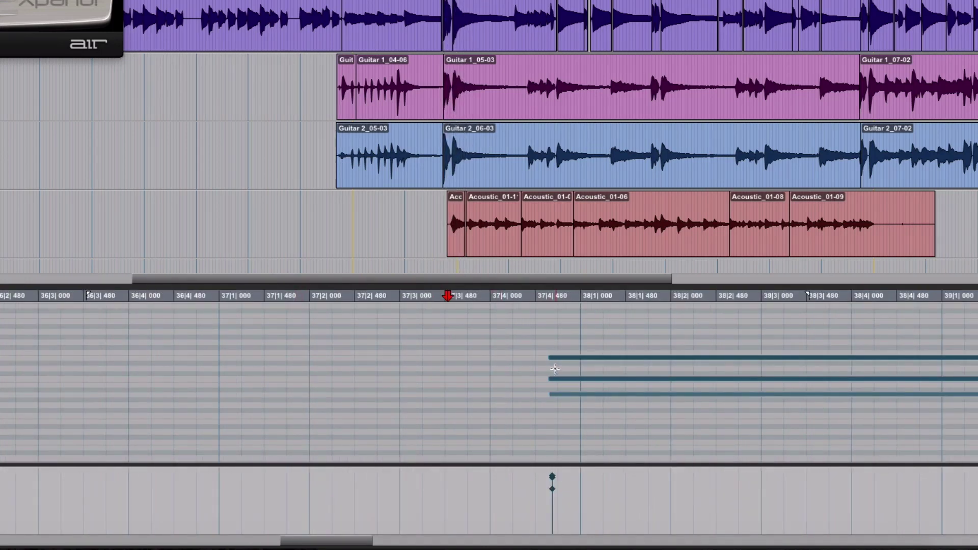
pyautogui.moveTo(549, 358); pyautogui.dragTo(557, 394)
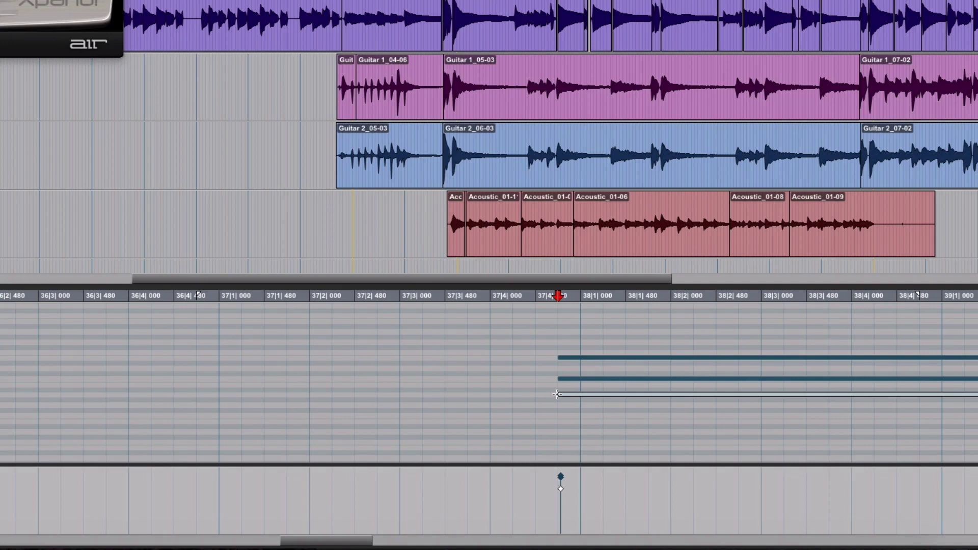
# Step: Zoom out and play the organ part from just before bar 37
pyautogui.press('r')
pyautogui.press('r')
pyautogui.click(426, 384)
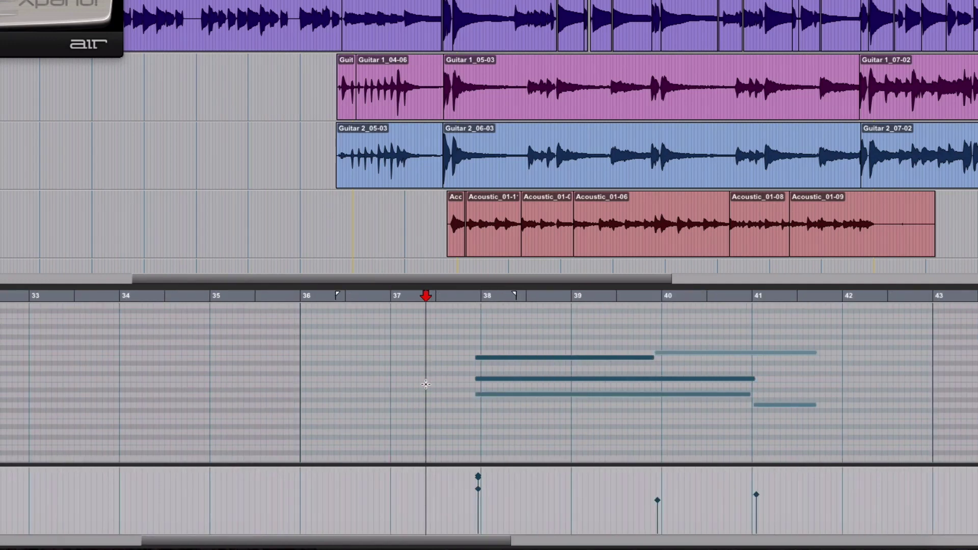
pyautogui.press('space')
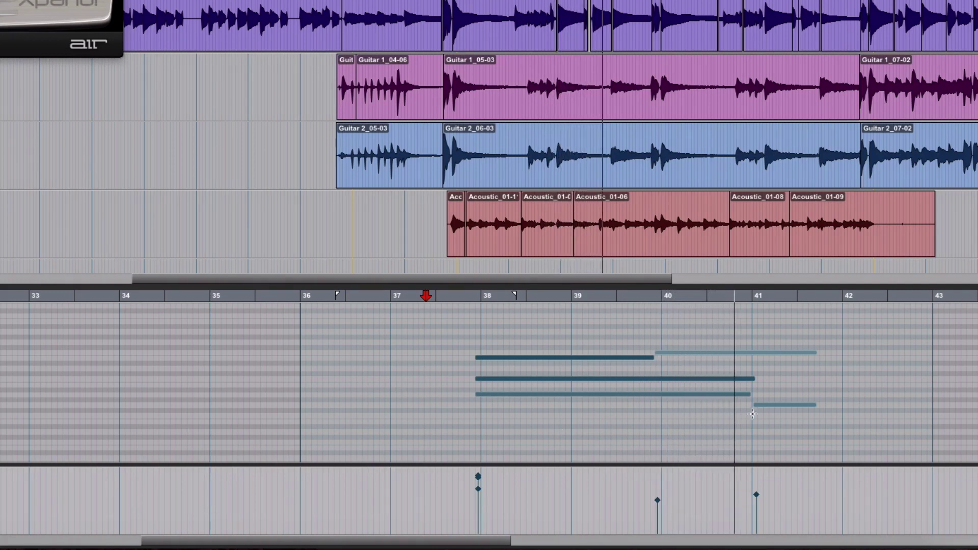
pyautogui.press('space')
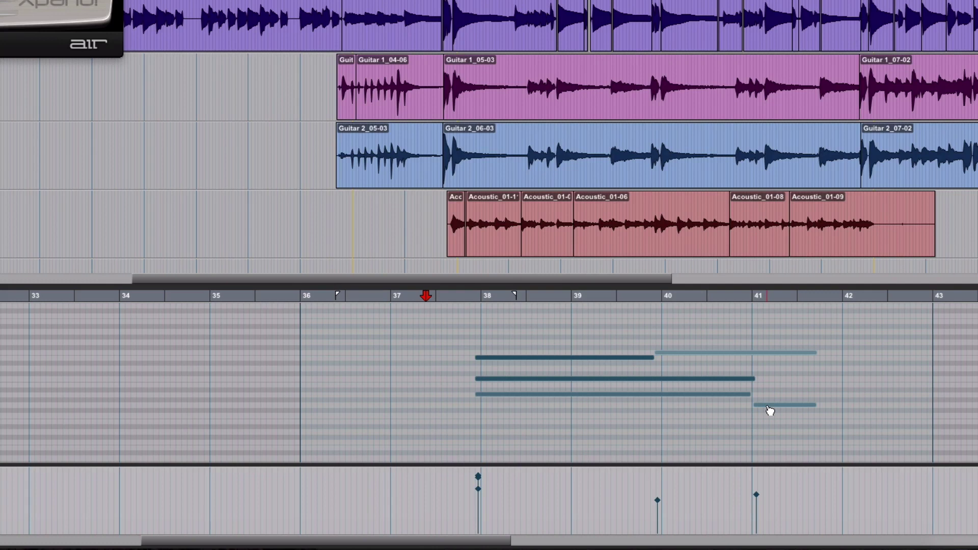
# Step: Raise the short note just after bar 41 by four semitones
pyautogui.click(770, 406)
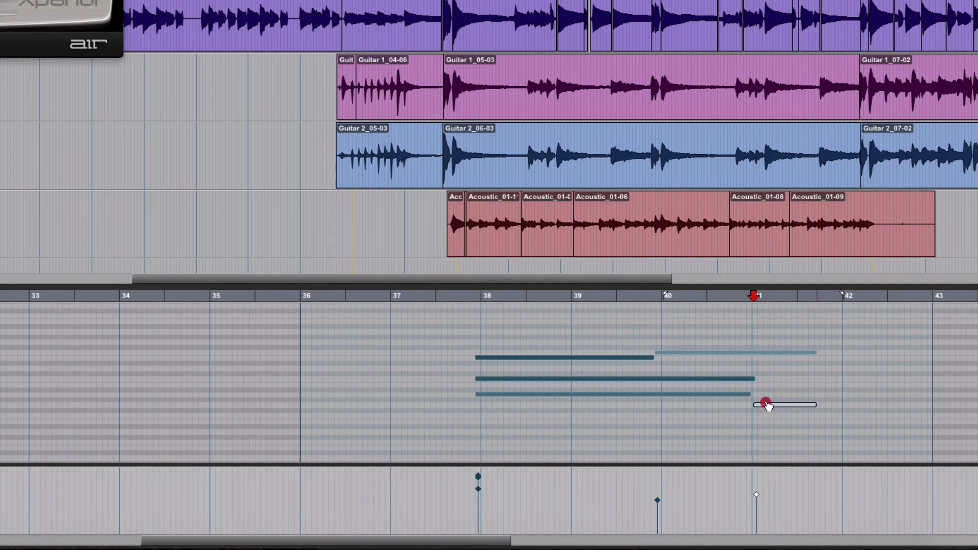
pyautogui.press('Up')
pyautogui.click(767, 404)
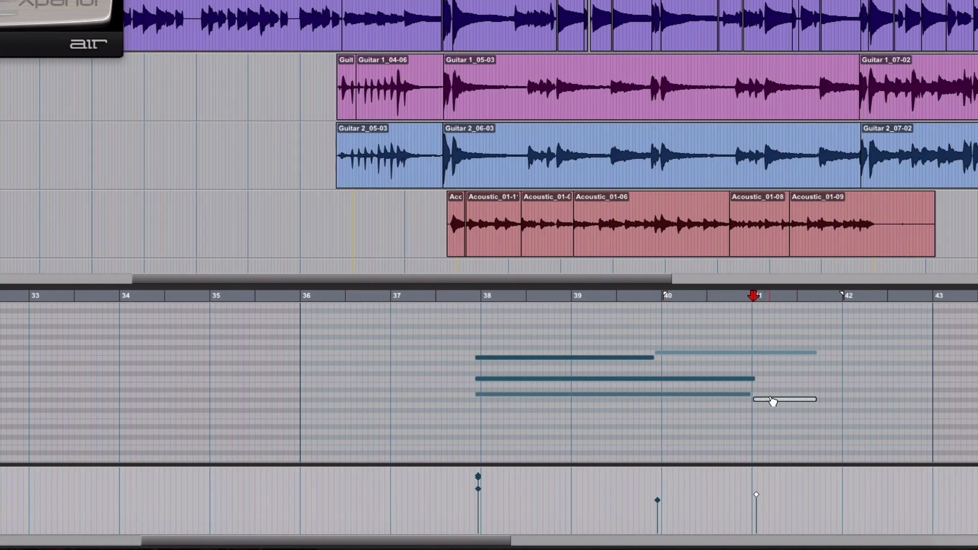
pyautogui.moveTo(771, 395); pyautogui.dragTo(769, 385)
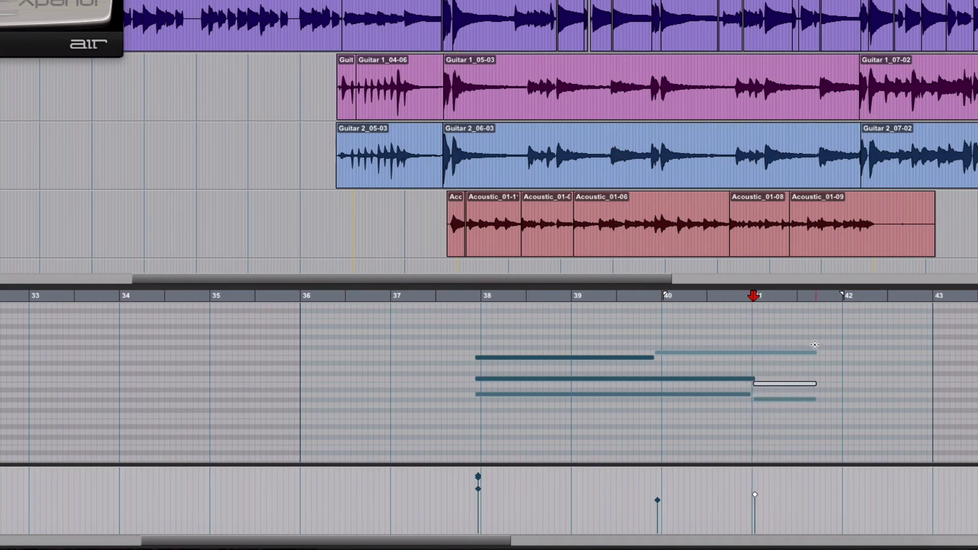
# Step: Shorten the top note to end at bar 41, extend the lower note to bar 42, and play
pyautogui.moveTo(811, 352)
pyautogui.mouseDown()
pyautogui.moveTo(749, 354)
pyautogui.moveTo(829, 357)
pyautogui.mouseUp()
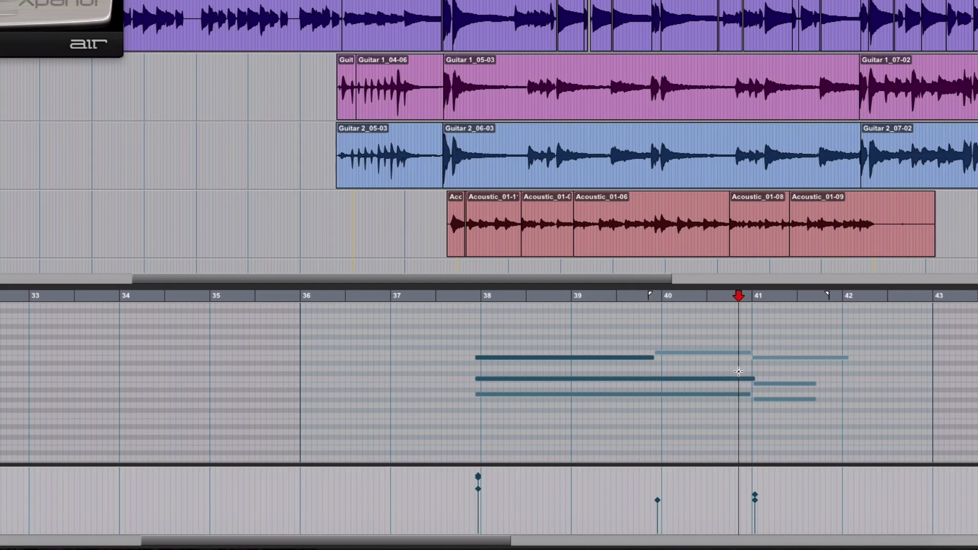
pyautogui.click(814, 383)
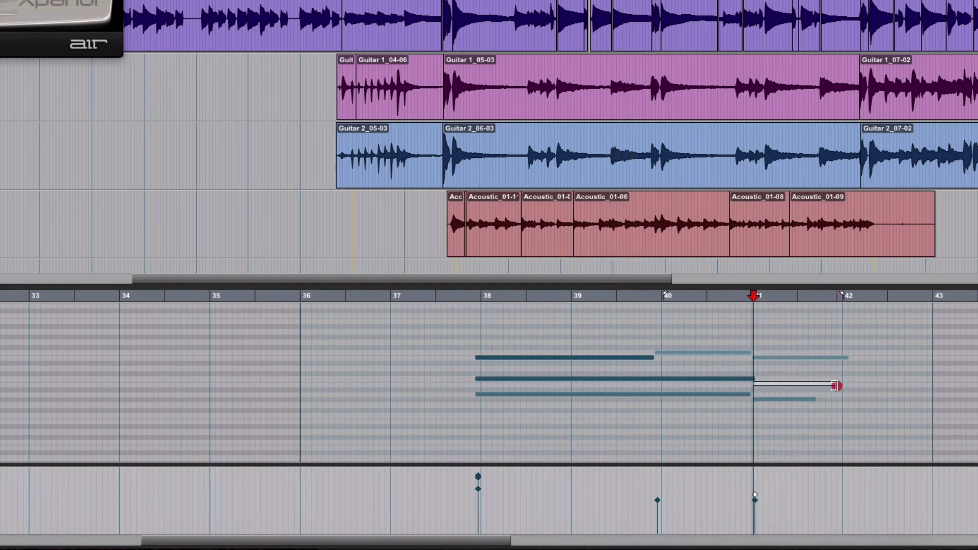
pyautogui.moveTo(815, 400); pyautogui.dragTo(836, 400)
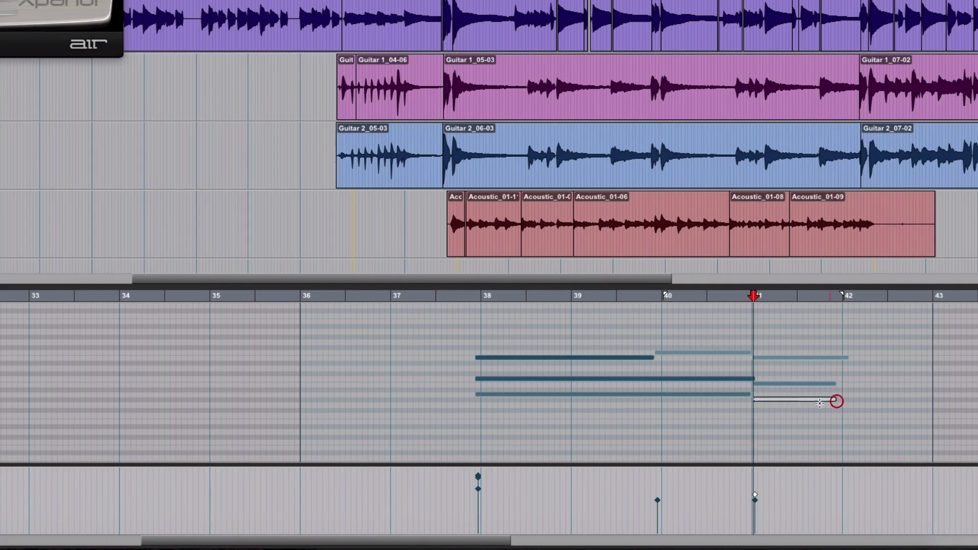
pyautogui.press('space')
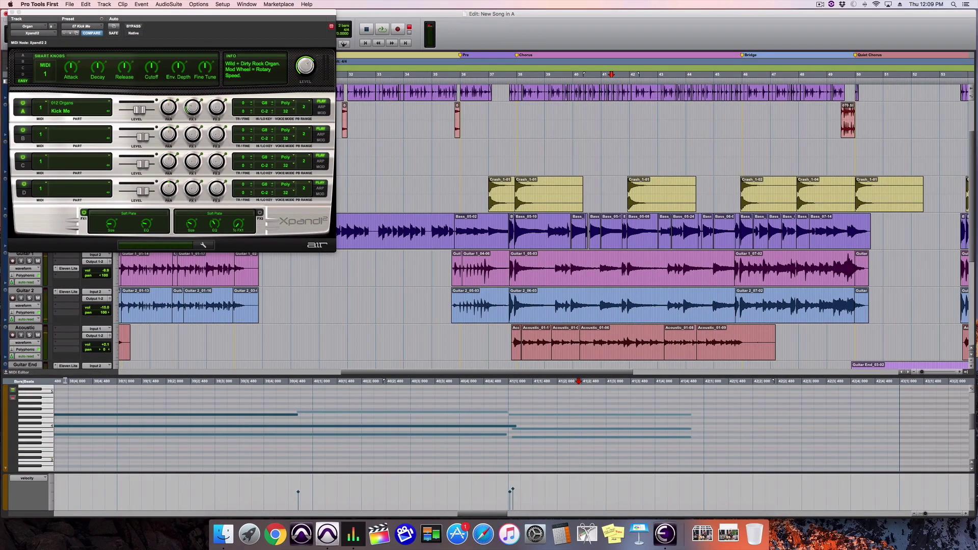
# Step: Back in the Edit window, trim the start of the Organ-01 clip later
pyautogui.click(6, 374)
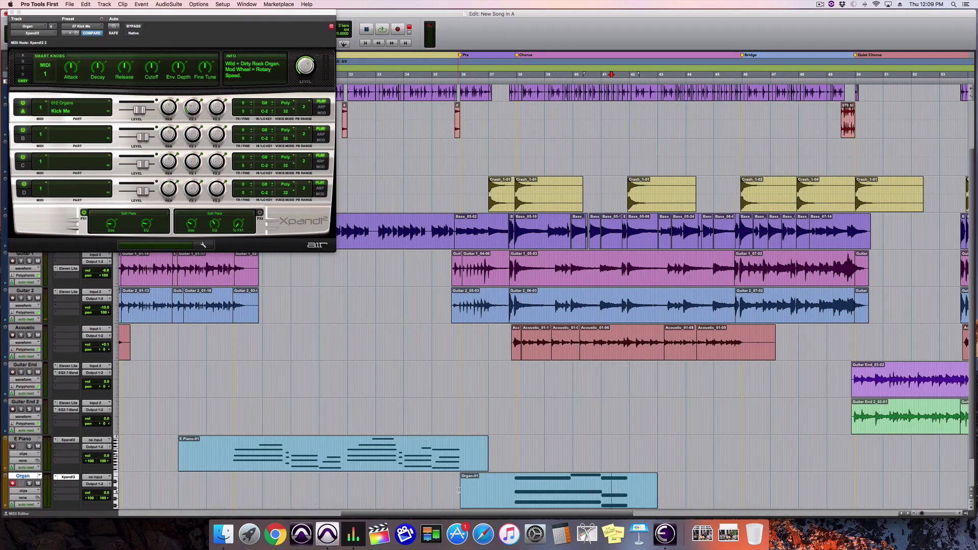
pyautogui.moveTo(459, 490); pyautogui.dragTo(510, 490)
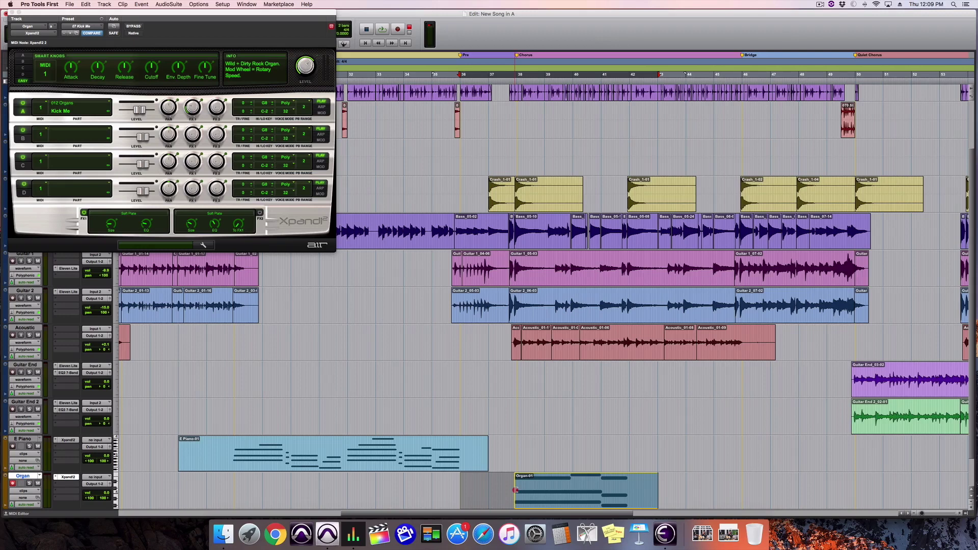
pyautogui.click(517, 490)
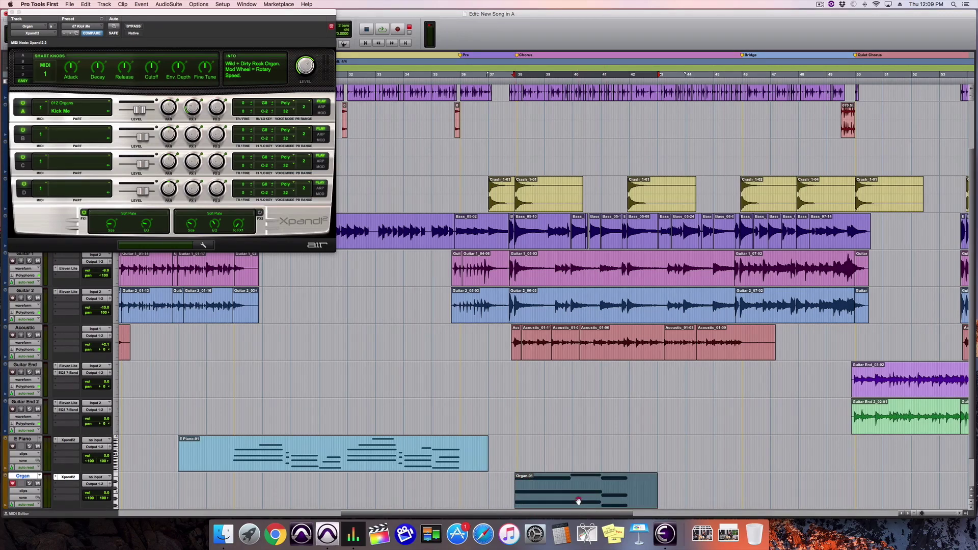
# Step: Duplicate Organ-01 flush after the original and play both organ clips
pyautogui.moveTo(579, 501); pyautogui.dragTo(690, 497)
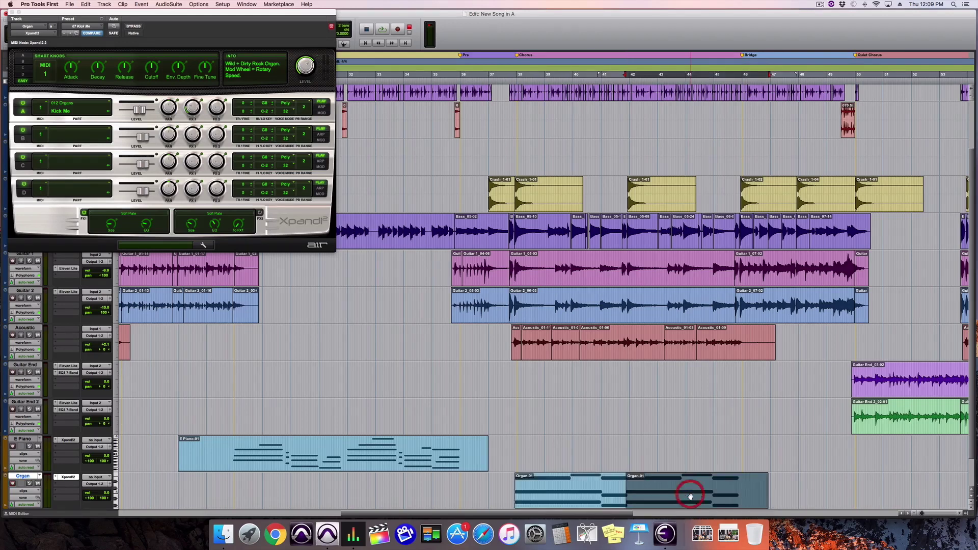
pyautogui.press('super+bracketright')
pyautogui.press('super+bracketright')
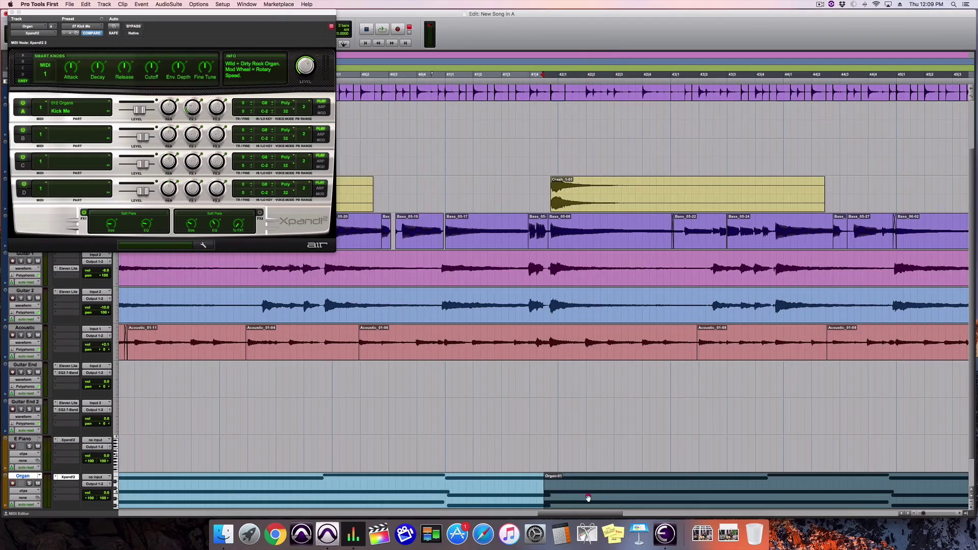
pyautogui.moveTo(588, 498); pyautogui.dragTo(595, 498)
pyautogui.press('super+bracketleft')
pyautogui.press('super+bracketleft')
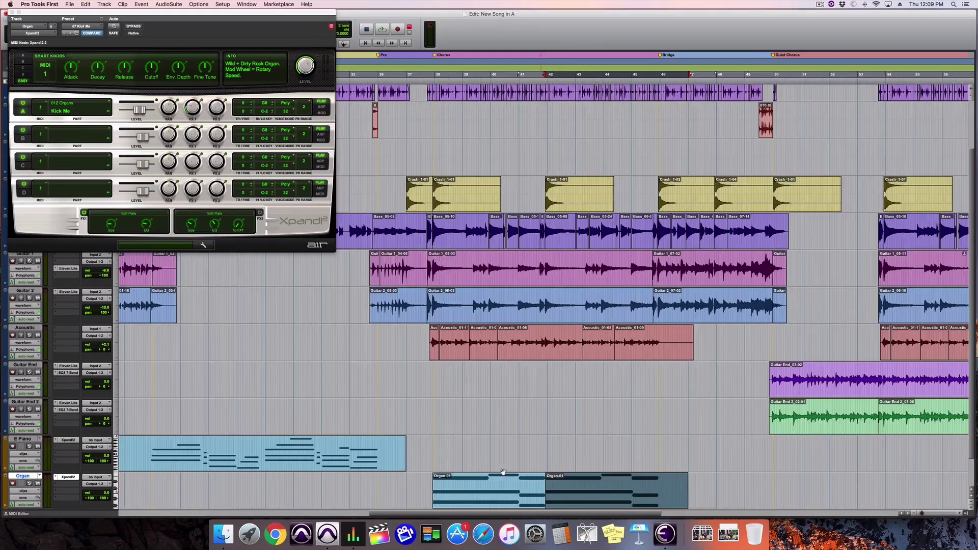
pyautogui.click(431, 481)
pyautogui.press('space')
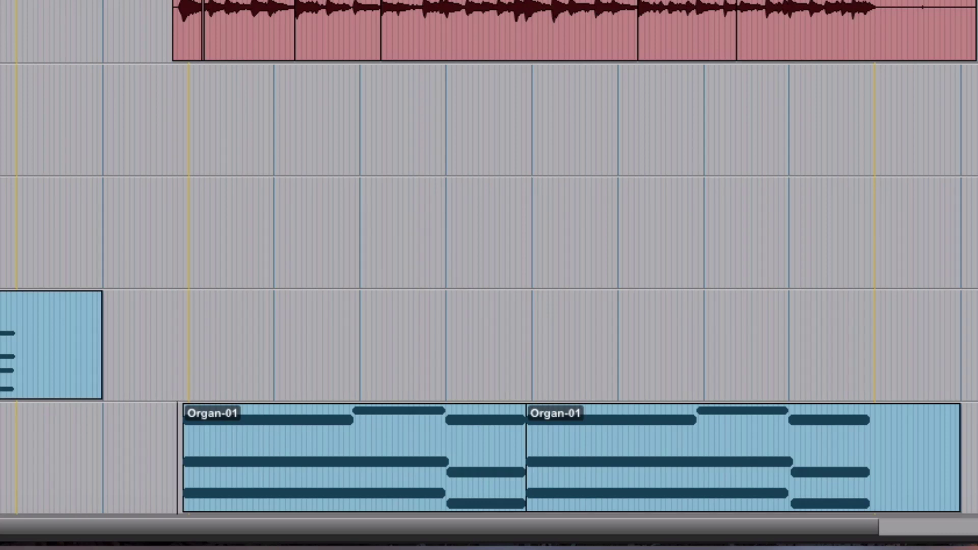
pyautogui.press('space')
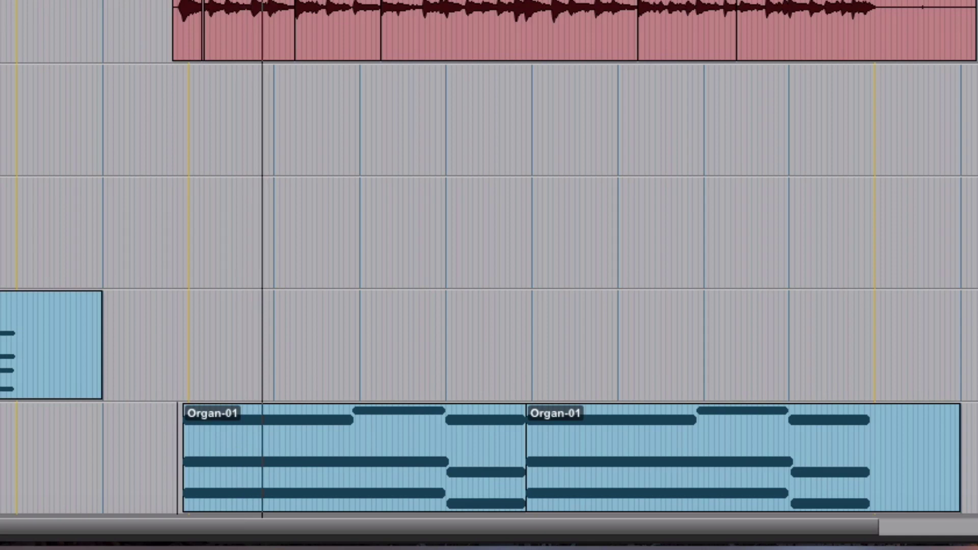
pyautogui.click(189, 337)
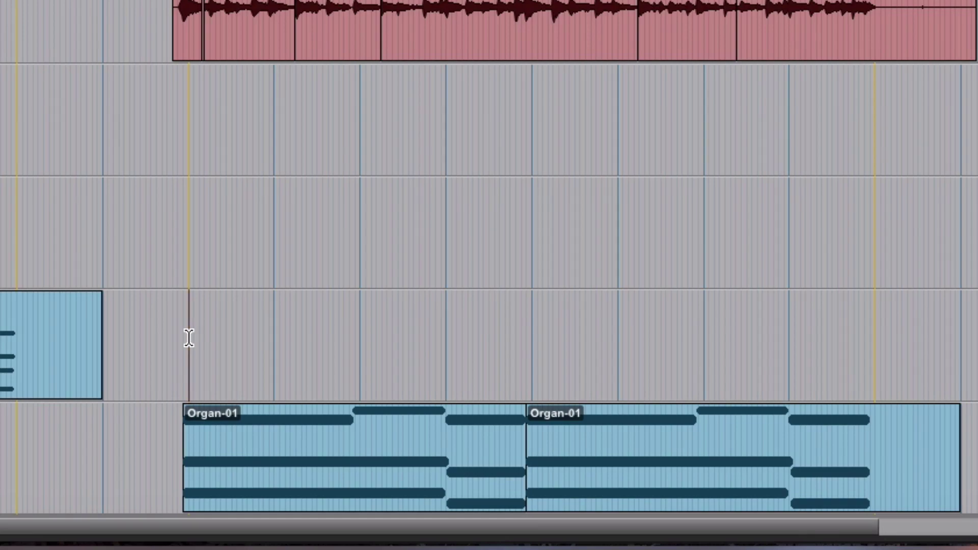